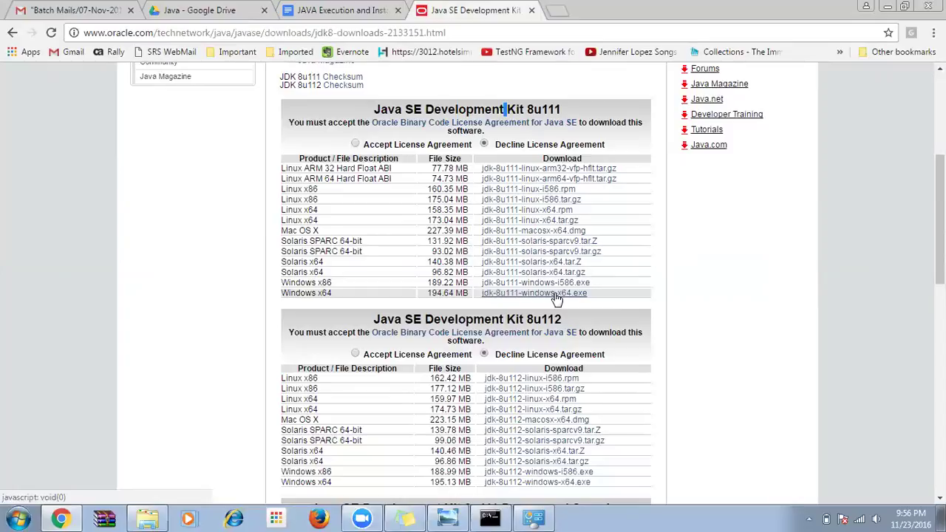
Step: Review the JDK download instructions and the Windows x86/x64 rows in the JAVA Execution and Installation Process document
{"action": "key", "text": "alt+Tab"}
{"action": "key", "text": "alt+Tab"}
{"action": "key", "text": "ctrl+shift+Tab"}
{"action": "scroll", "coordinate": [373, 255], "scroll_direction": "down", "scroll_amount": 10}
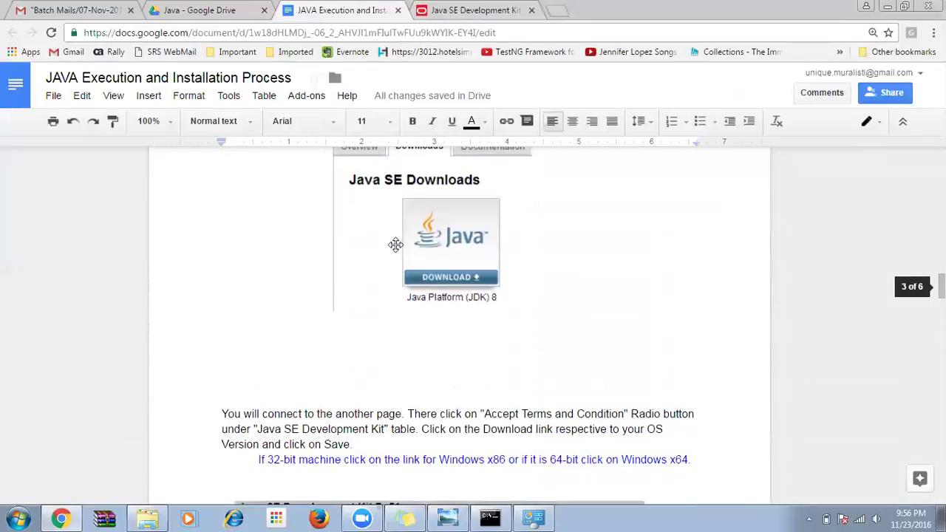
{"action": "scroll", "coordinate": [395, 244], "scroll_direction": "down", "scroll_amount": 6}
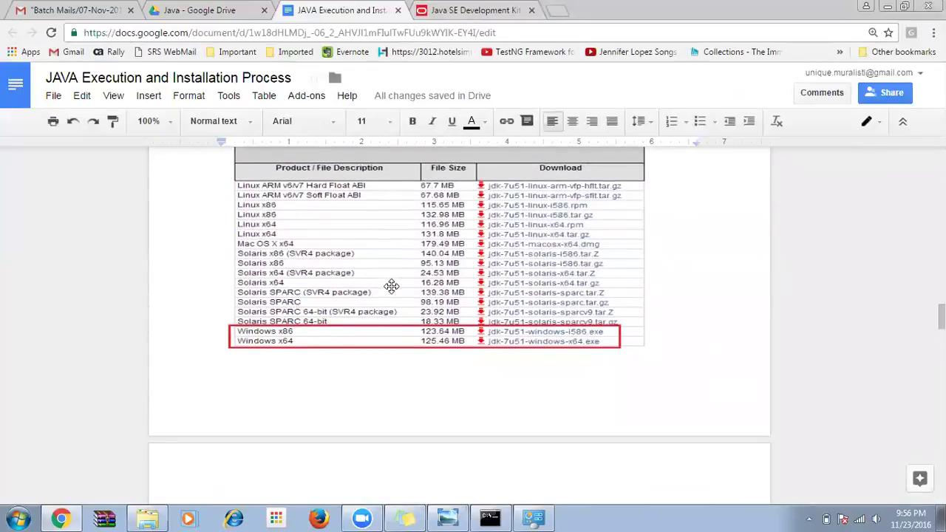
{"action": "scroll", "coordinate": [391, 286], "scroll_direction": "up", "scroll_amount": 1}
Step: Switch back to the Oracle downloads page and accept the license agreement for Java SE Development Kit 8u111
{"action": "key", "text": "alt+Tab"}
{"action": "key", "text": "alt+Tab"}
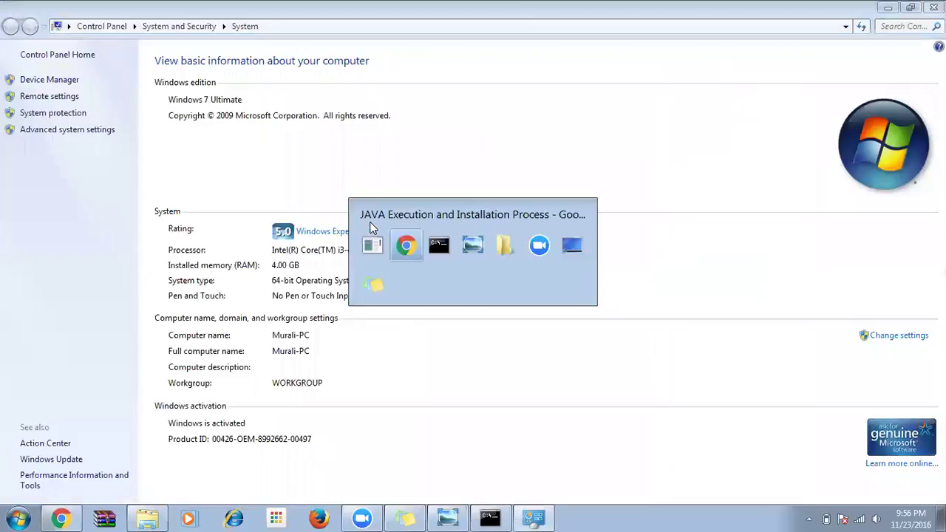
{"action": "key", "text": "alt+Tab"}
{"action": "key", "text": "alt+Tab"}
{"action": "key", "text": "alt+Tab"}
{"action": "key", "text": "alt+Tab"}
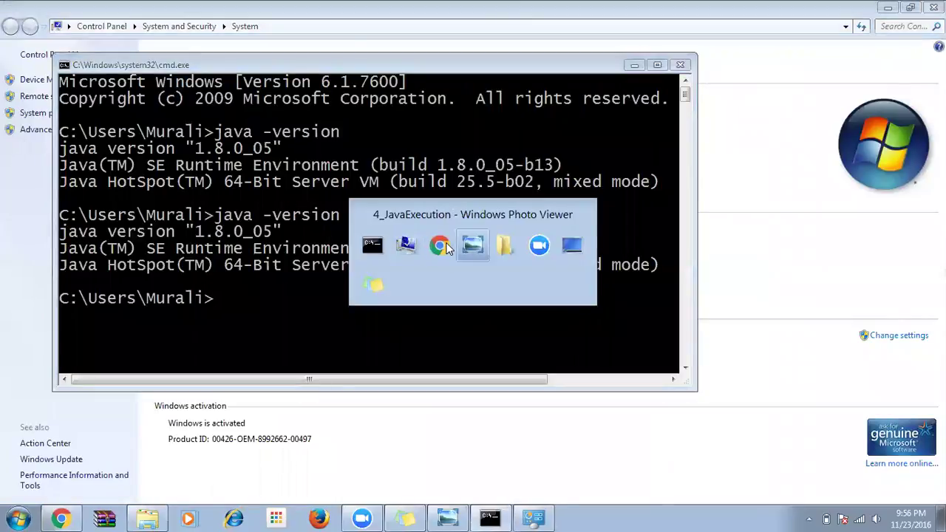
{"action": "left_click", "coordinate": [440, 246]}
{"action": "left_click", "coordinate": [429, 7]}
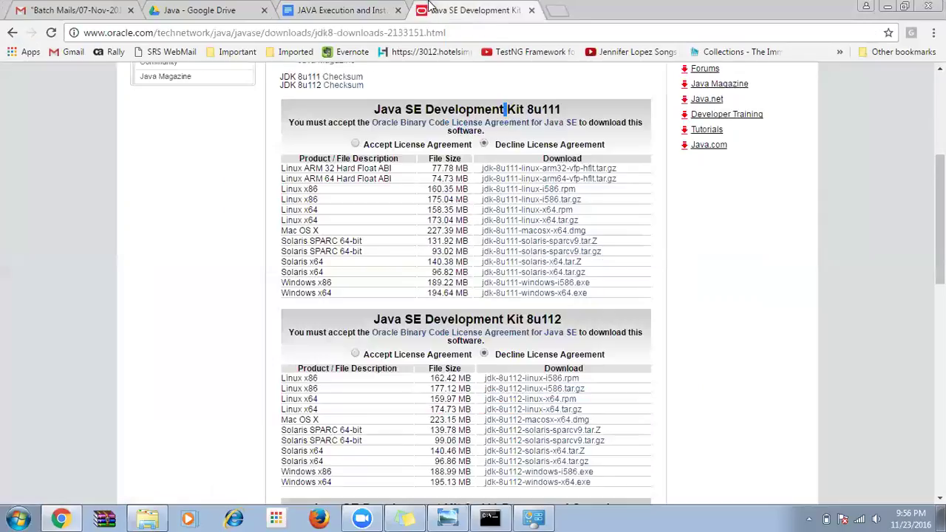
{"action": "left_click", "coordinate": [356, 145]}
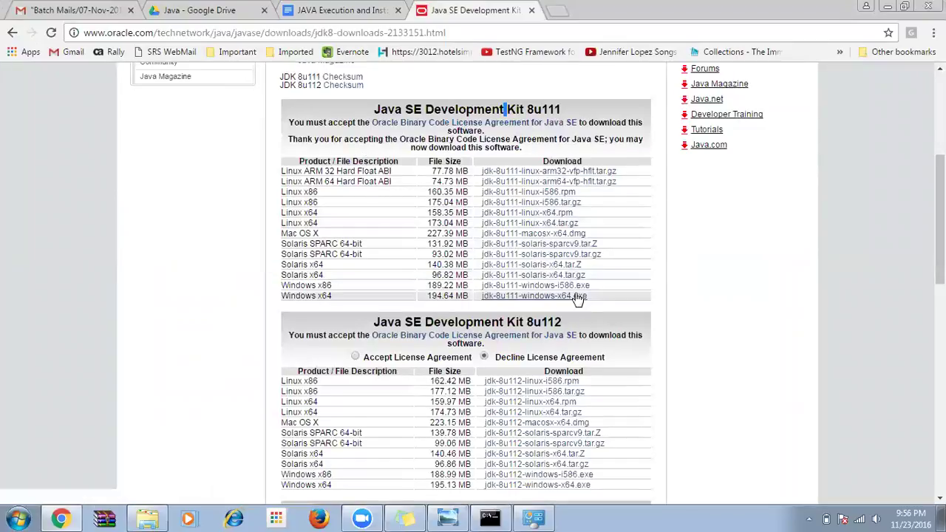
Step: Read the post-installation and PATH variable instructions in the Java installation document
{"action": "key", "text": "alt+Tab"}
{"action": "key", "text": "alt+Tab"}
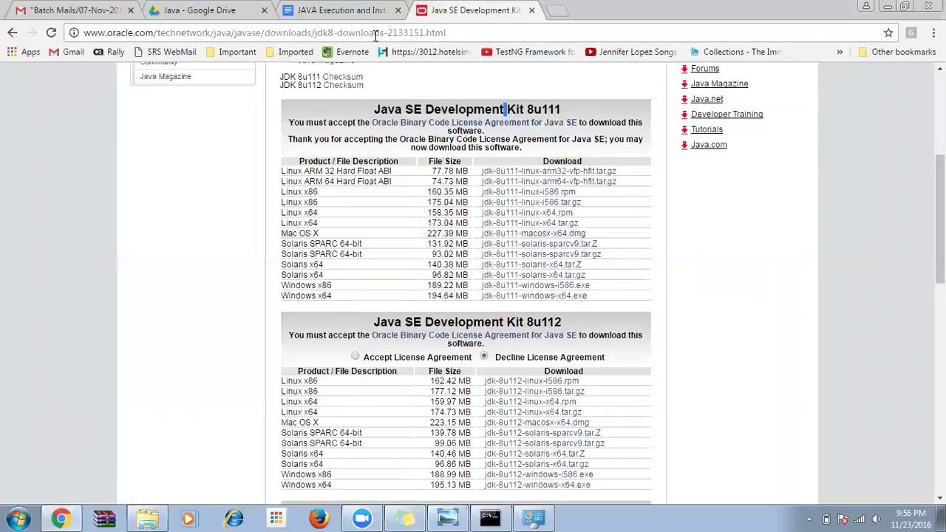
{"action": "left_click", "coordinate": [351, 9]}
{"action": "scroll", "coordinate": [363, 362], "scroll_direction": "down", "scroll_amount": 6}
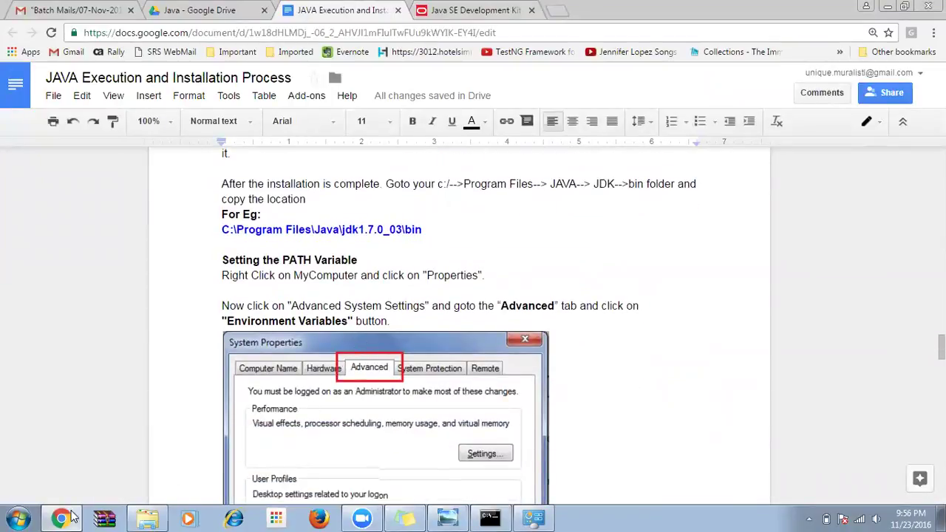
Step: Switch to Windows Explorer and open the folder C:\Program Files\Java
{"action": "left_click", "coordinate": [163, 514]}
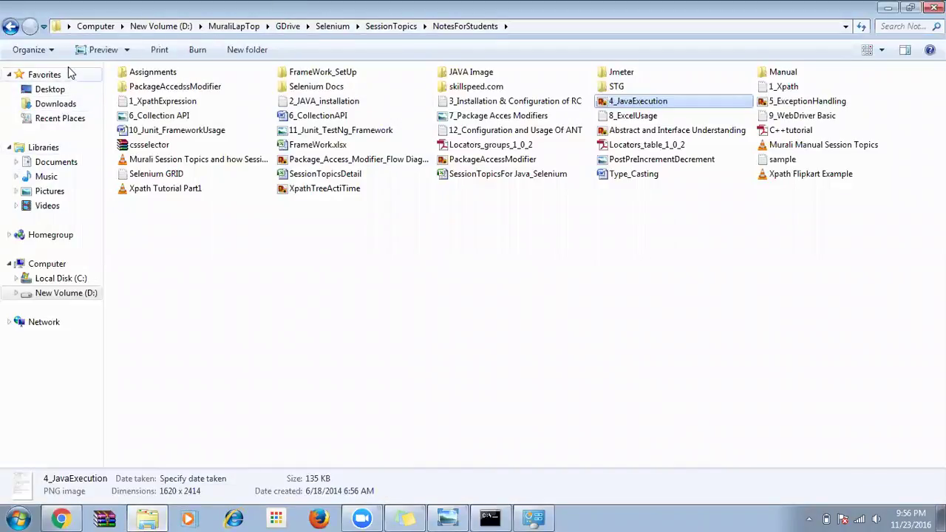
{"action": "left_click", "coordinate": [95, 26]}
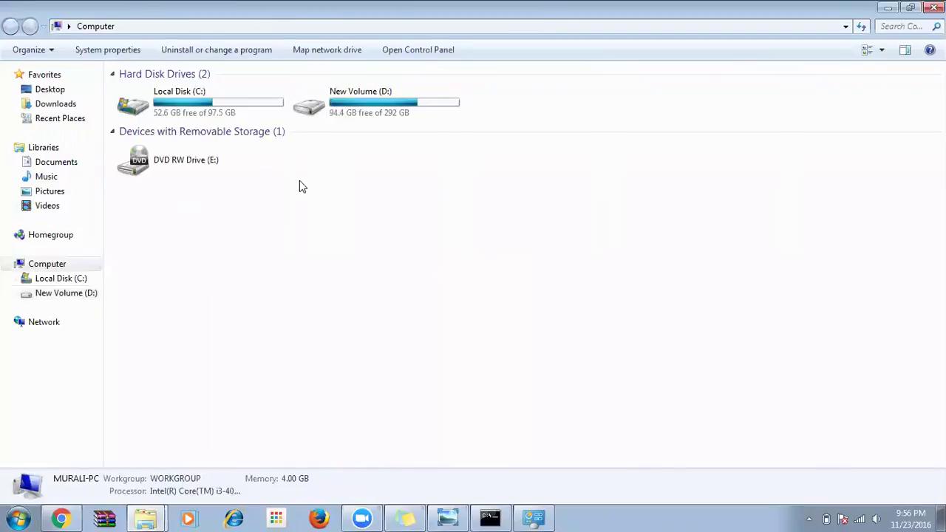
{"action": "double_click", "coordinate": [179, 103]}
{"action": "double_click", "coordinate": [164, 134]}
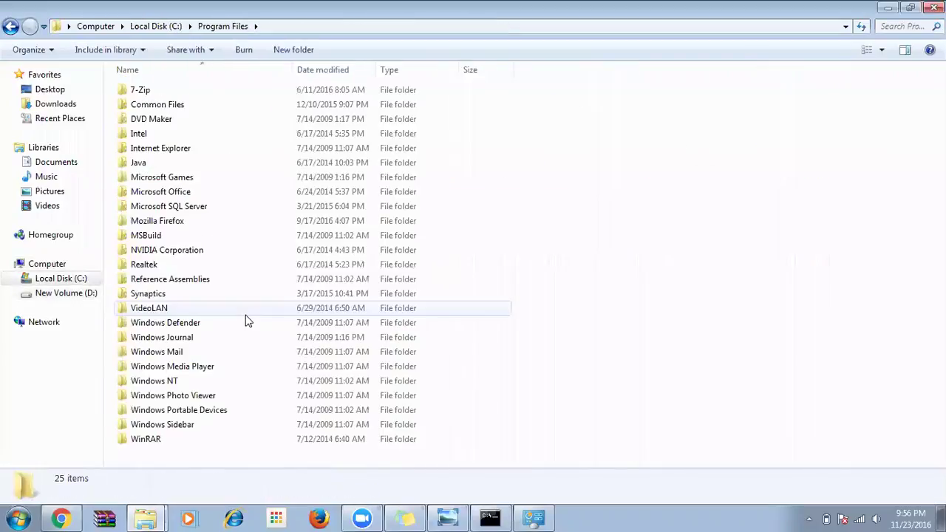
{"action": "key", "text": "alt+Tab"}
{"action": "key", "text": "alt+Tab"}
{"action": "double_click", "coordinate": [143, 164]}
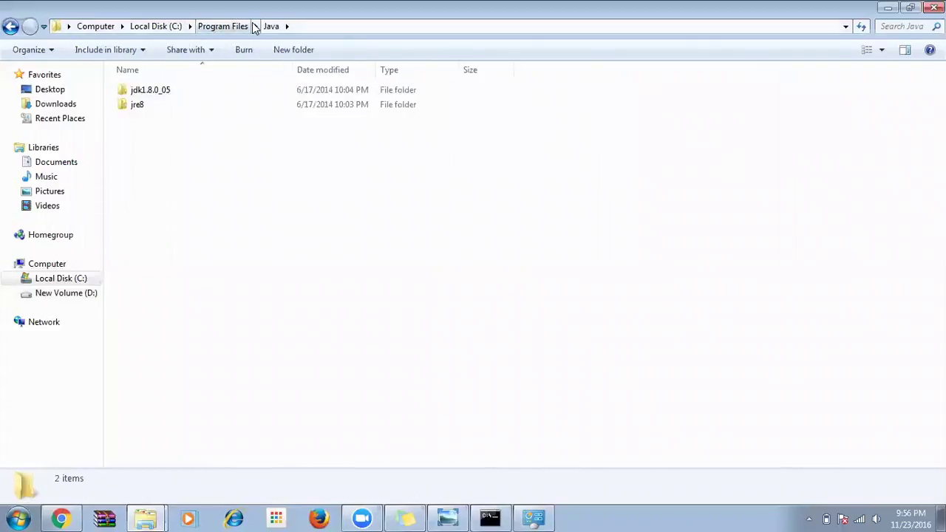
Step: Examine the jdk1.8.0_05 and jre8 folders inside the Java folder
{"action": "left_click", "coordinate": [156, 105]}
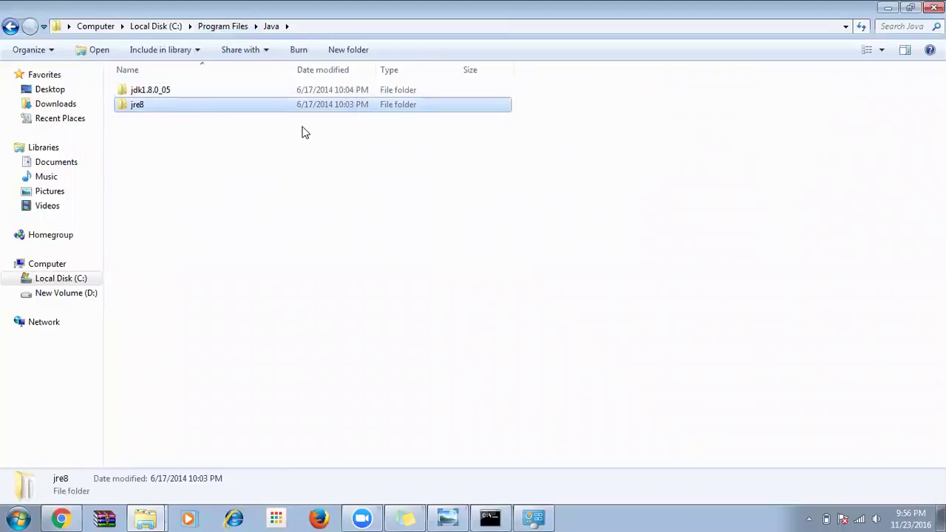
{"action": "left_click", "coordinate": [160, 92]}
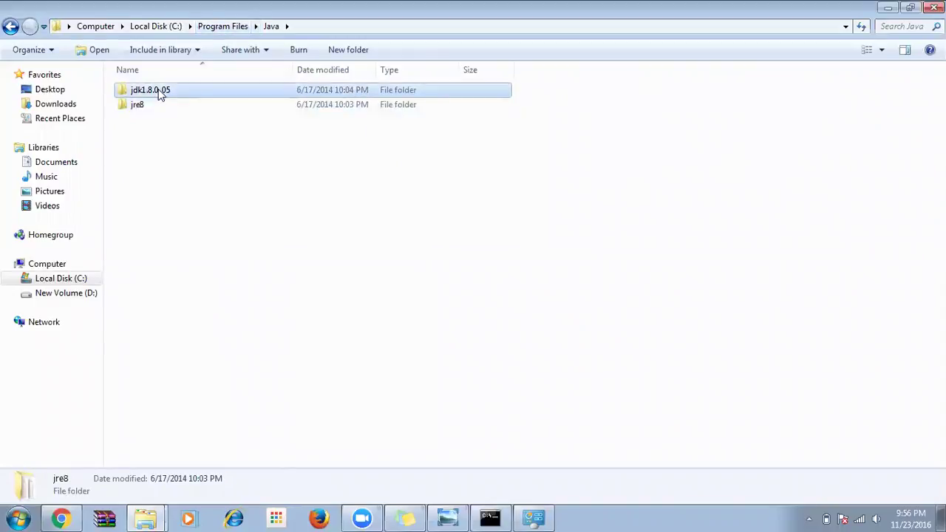
{"action": "left_click", "coordinate": [161, 92]}
{"action": "left_click", "coordinate": [193, 130]}
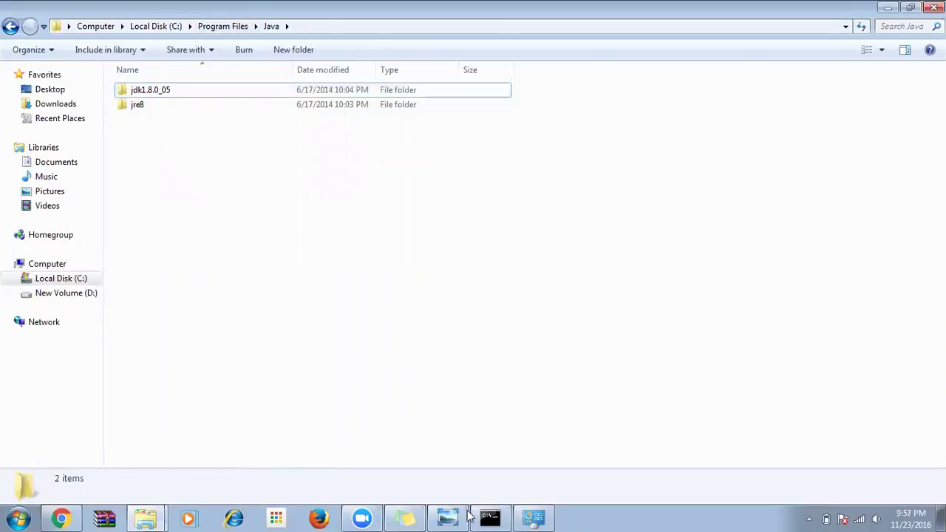
{"action": "left_click", "coordinate": [362, 517]}
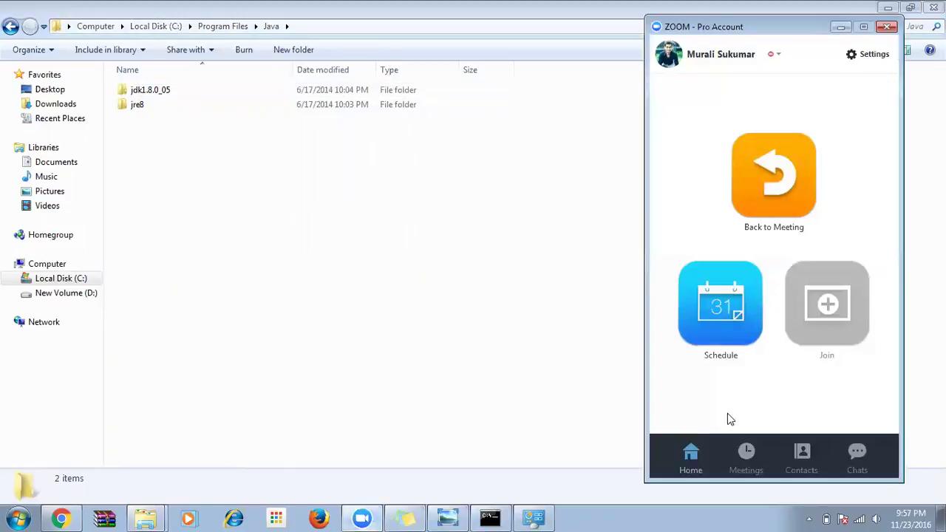
{"action": "left_click", "coordinate": [509, 299]}
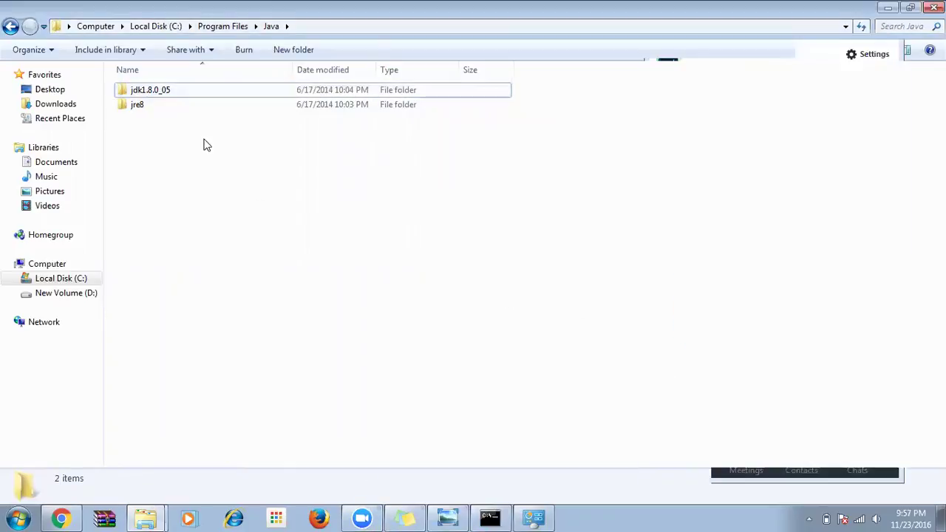
{"action": "left_click", "coordinate": [136, 101]}
{"action": "key", "text": "Up"}
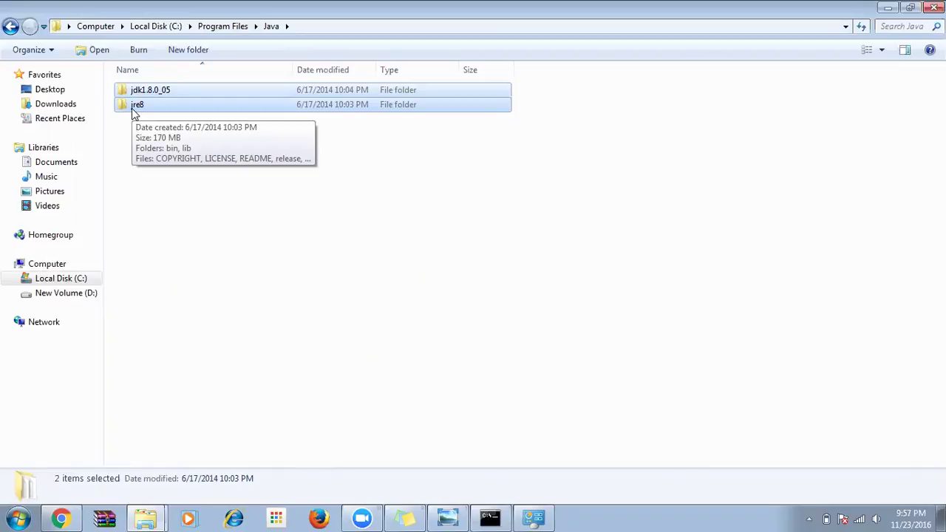
Step: Check the installation document for which JDK folder location has to be copied, and return to the Java folder
{"action": "key", "text": "alt+Tab"}
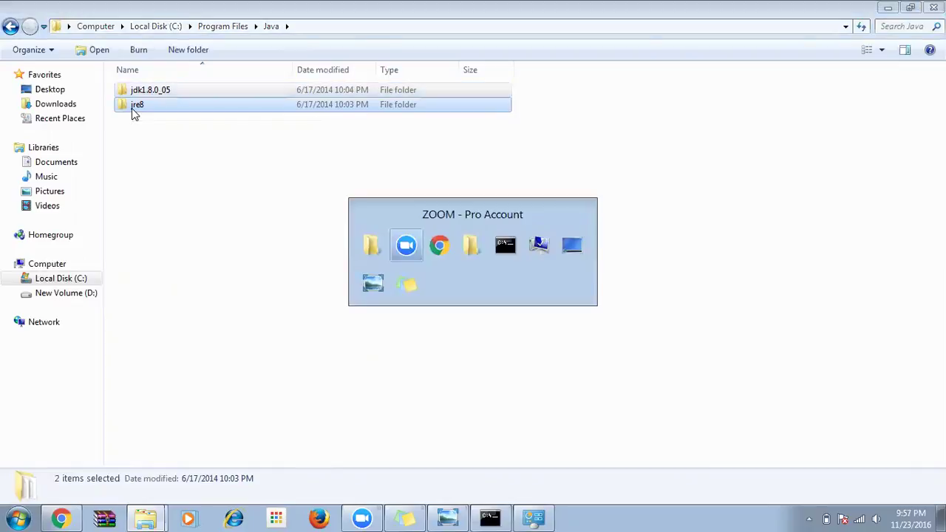
{"action": "key", "text": "Tab"}
{"action": "key", "text": "Tab"}
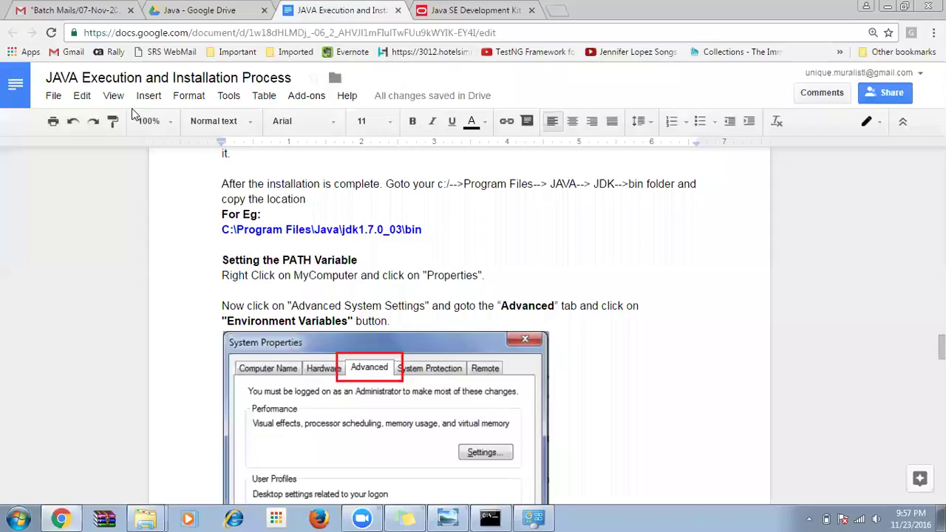
{"action": "key", "text": "alt+Tab"}
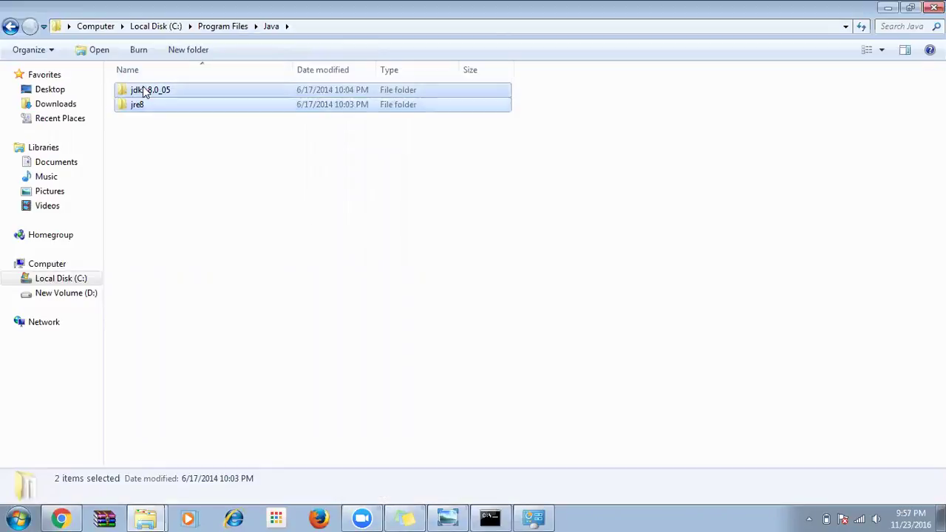
Step: Open the bin folder inside jdk1.8.0_05 and copy its full path
{"action": "double_click", "coordinate": [143, 86]}
{"action": "double_click", "coordinate": [142, 91]}
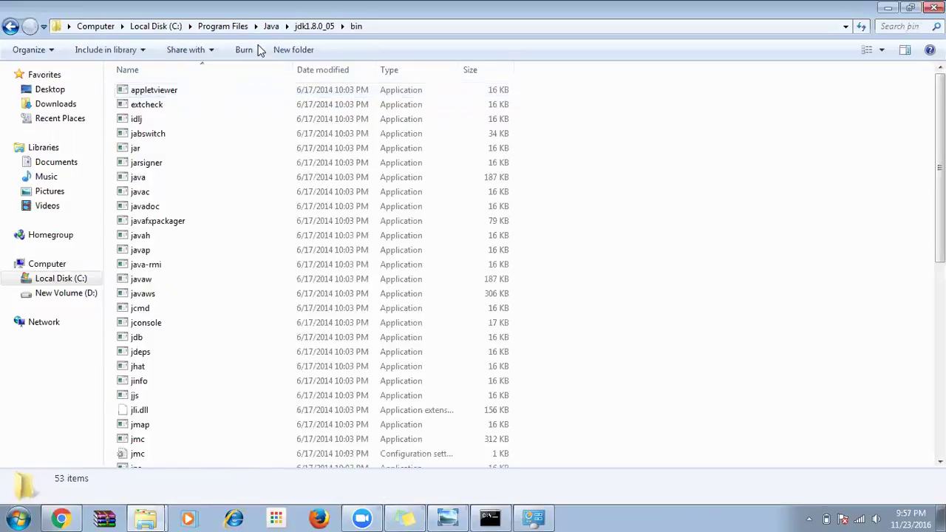
{"action": "left_click", "coordinate": [425, 28]}
{"action": "key", "text": "ctrl+c"}
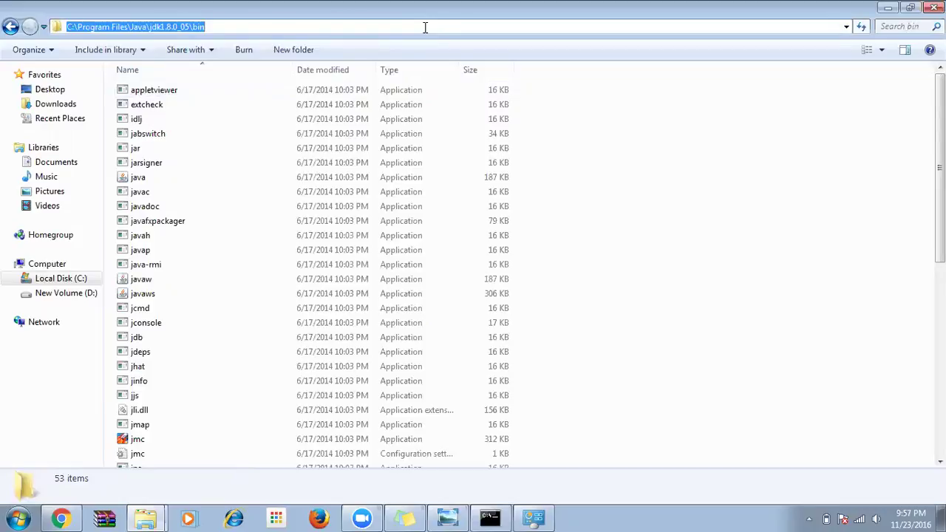
Step: Review the document's instructions for reaching Environment Variables through the advanced system settings
{"action": "key", "text": "alt+Tab"}
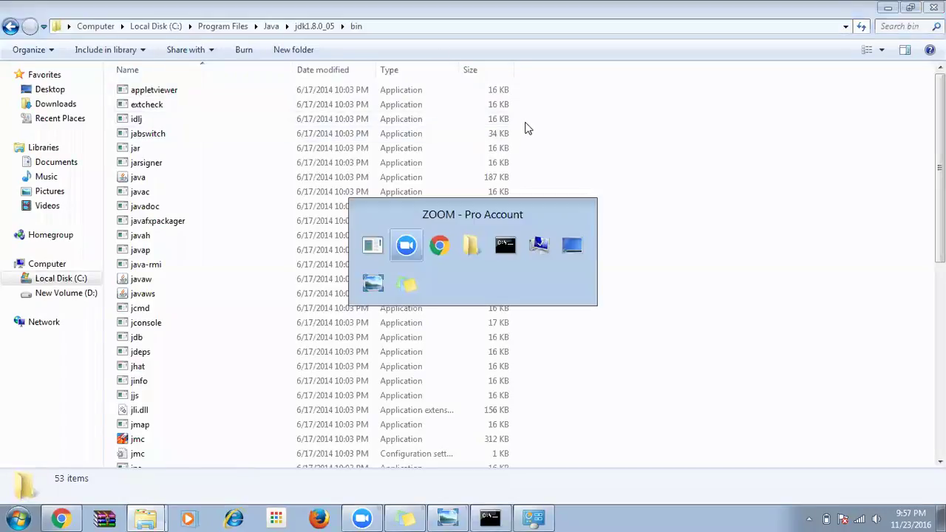
{"action": "scroll", "coordinate": [479, 189], "scroll_direction": "down", "scroll_amount": 5}
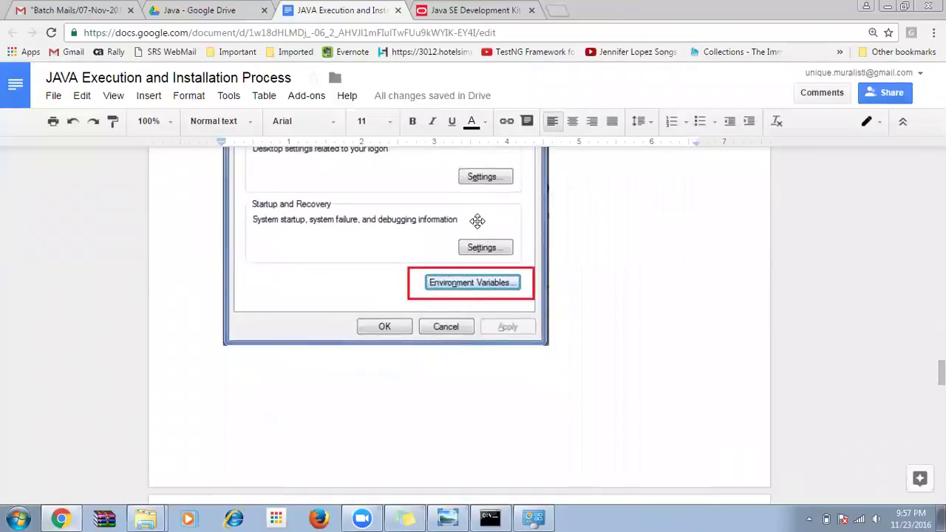
{"action": "scroll", "coordinate": [477, 220], "scroll_direction": "up", "scroll_amount": 3}
{"action": "key", "text": "alt+Tab"}
{"action": "key", "text": "alt+Tab"}
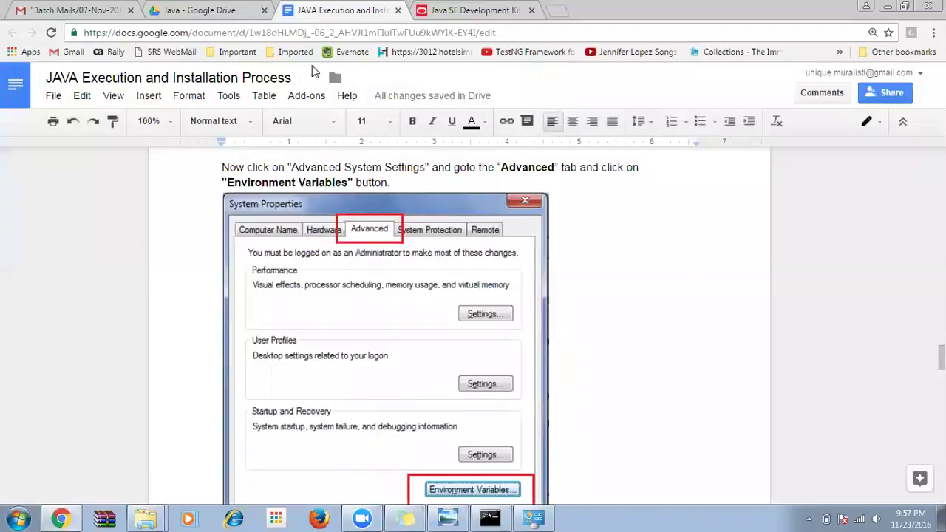
Step: Switch to the Control Panel System window and open Environment Variables from the advanced system settings
{"action": "left_click", "coordinate": [460, 10]}
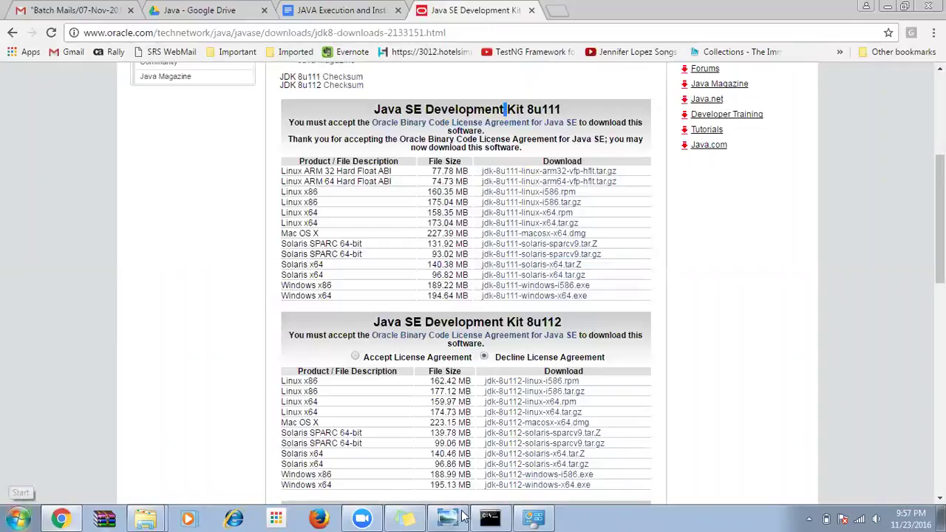
{"action": "left_click", "coordinate": [534, 517]}
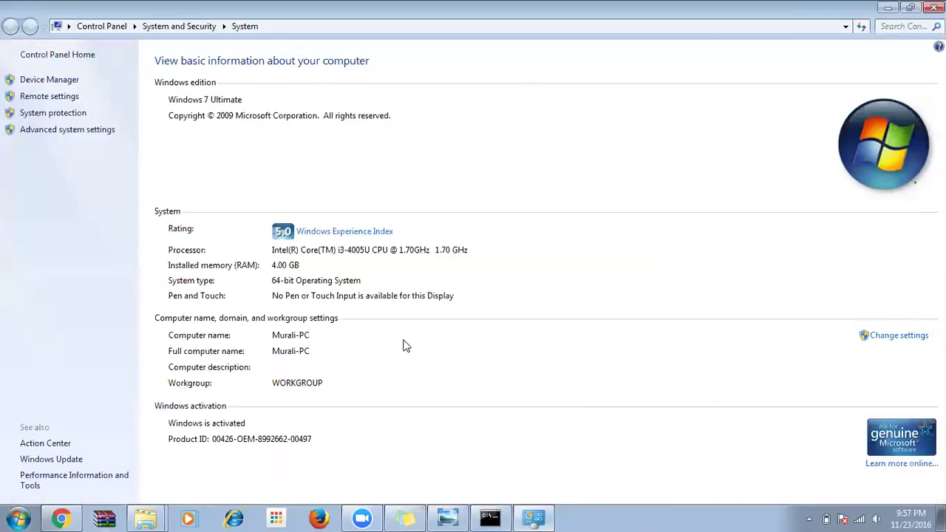
{"action": "left_click", "coordinate": [80, 133]}
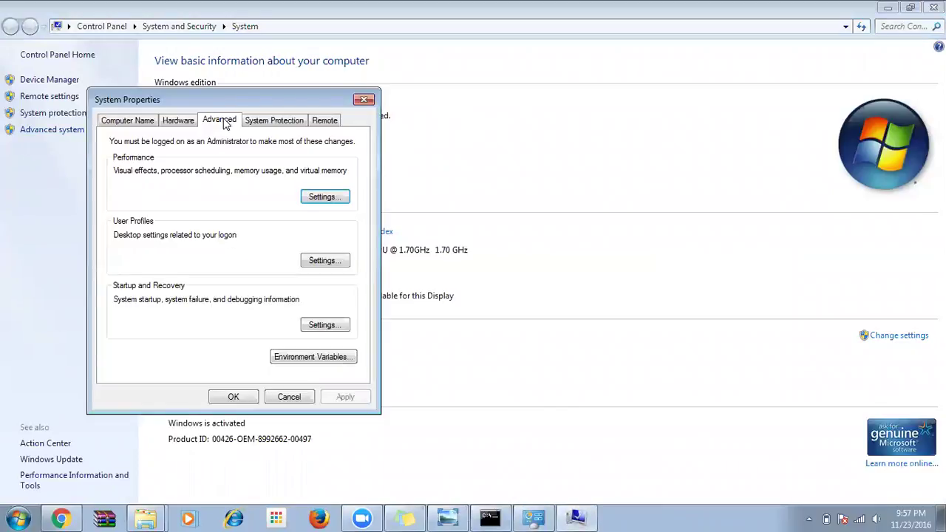
{"action": "left_click", "coordinate": [316, 359]}
Step: Append a semicolon and C:\Program Files\Java\jdk1.8.0_05\bin to the end of the Path system variable's value, and highlight the added path
{"action": "left_click", "coordinate": [200, 321]}
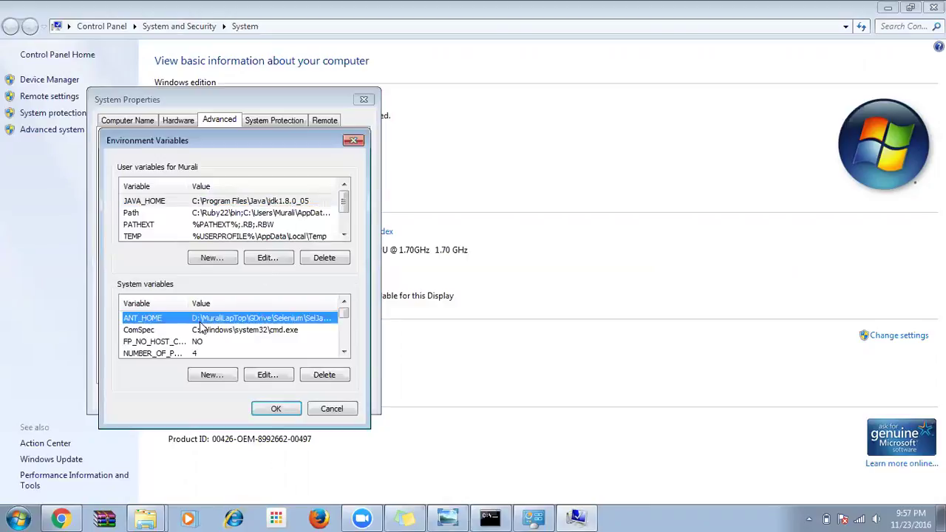
{"action": "key", "text": "p"}
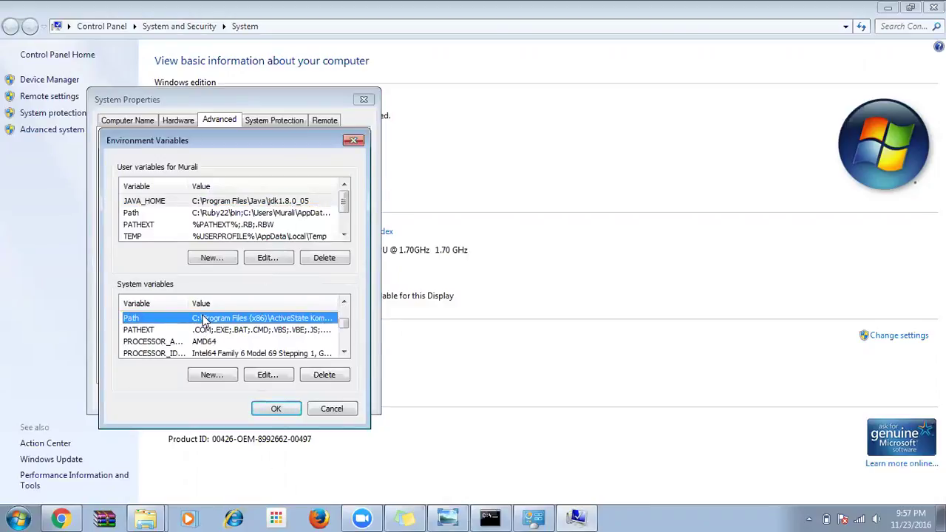
{"action": "left_click", "coordinate": [268, 375]}
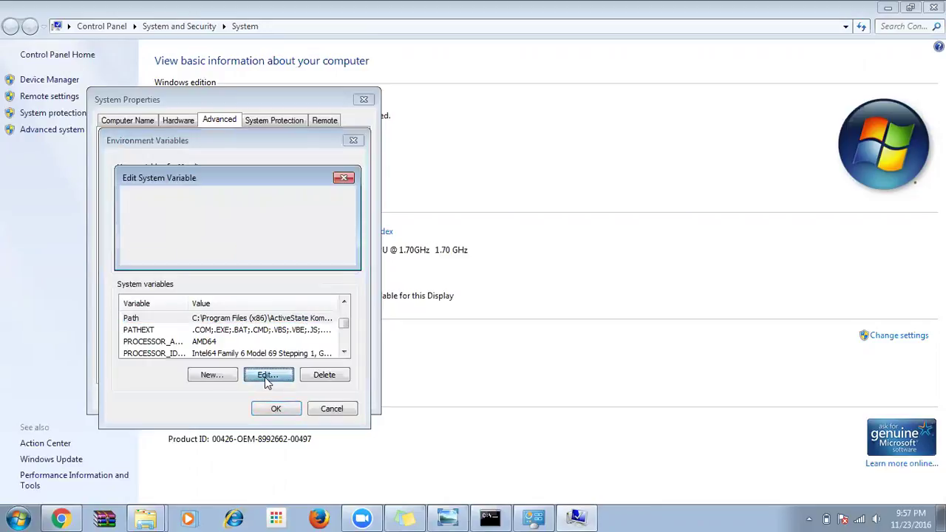
{"action": "key", "text": "End"}
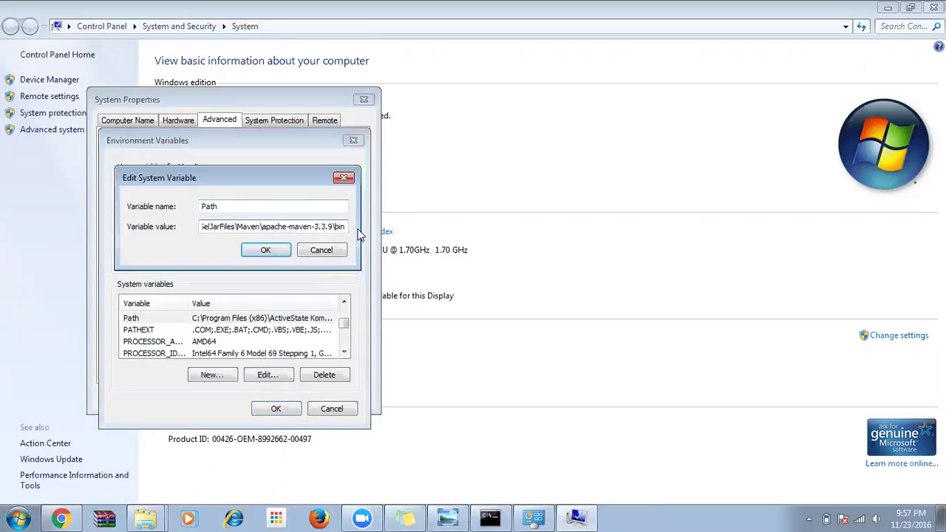
{"action": "type", "text": ";"}
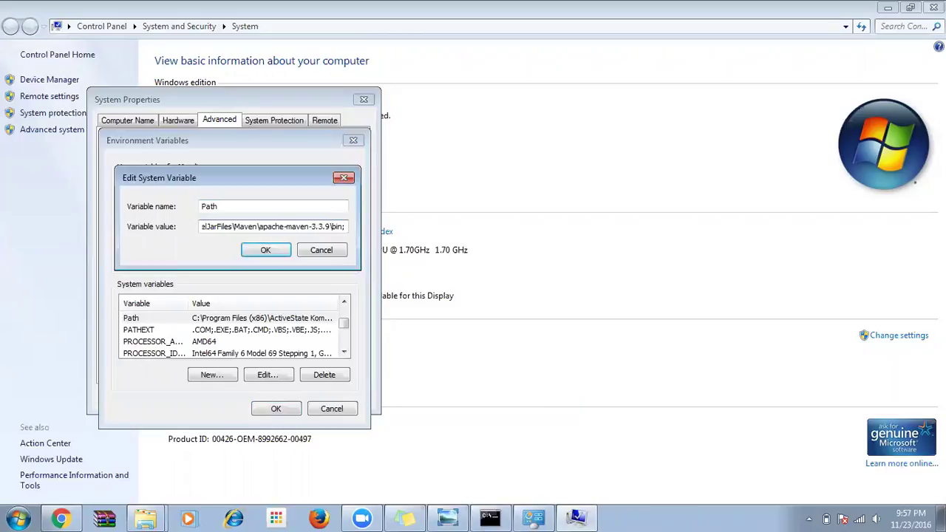
{"action": "key", "text": "ctrl+v"}
{"action": "left_click", "coordinate": [215, 229]}
{"action": "key", "text": "shift+End"}
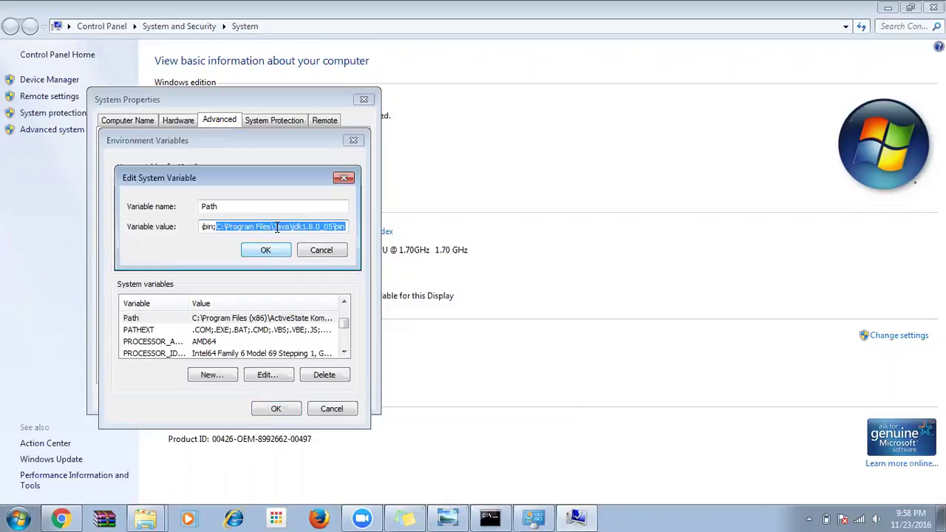
Step: Discard the Path edit and leave Environment Variables and System Properties without saving
{"action": "left_click", "coordinate": [310, 255]}
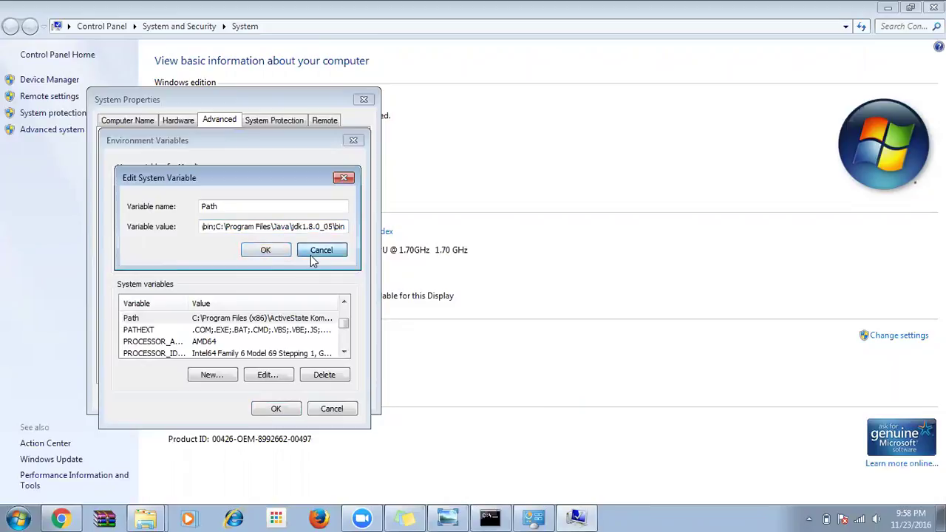
{"action": "left_click", "coordinate": [326, 415]}
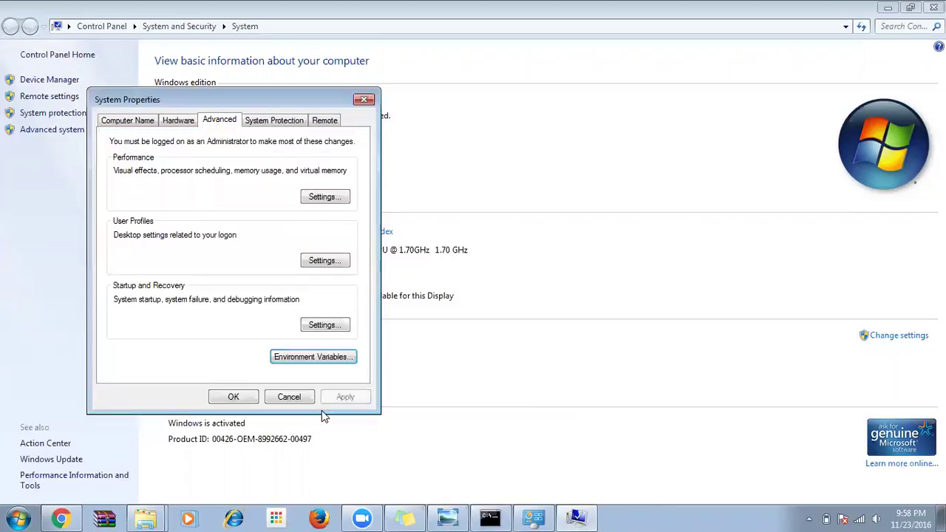
{"action": "left_click", "coordinate": [284, 401]}
Step: Switch to the installation document in Chrome and review its instructions for editing Path and checking the installed JDK version
{"action": "key", "text": "alt+Tab"}
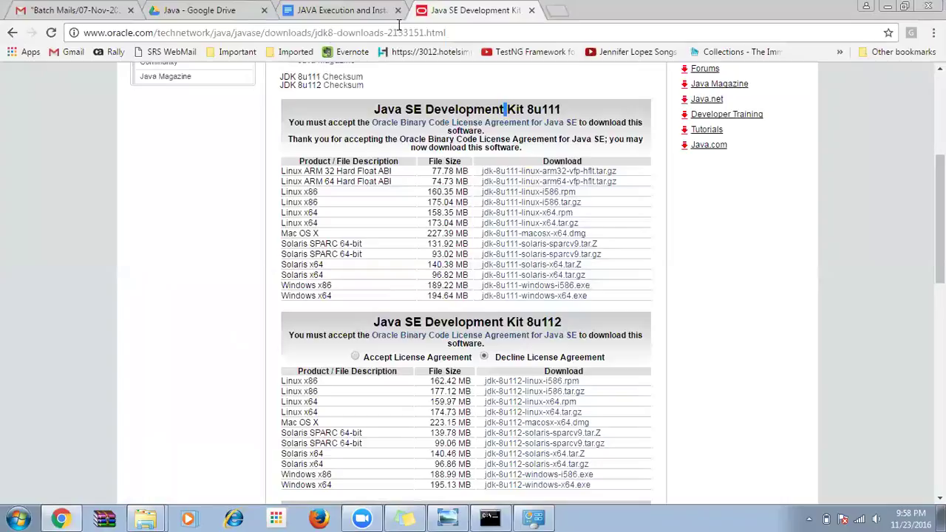
{"action": "left_click", "coordinate": [343, 11]}
{"action": "scroll", "coordinate": [363, 340], "scroll_direction": "down", "scroll_amount": 5}
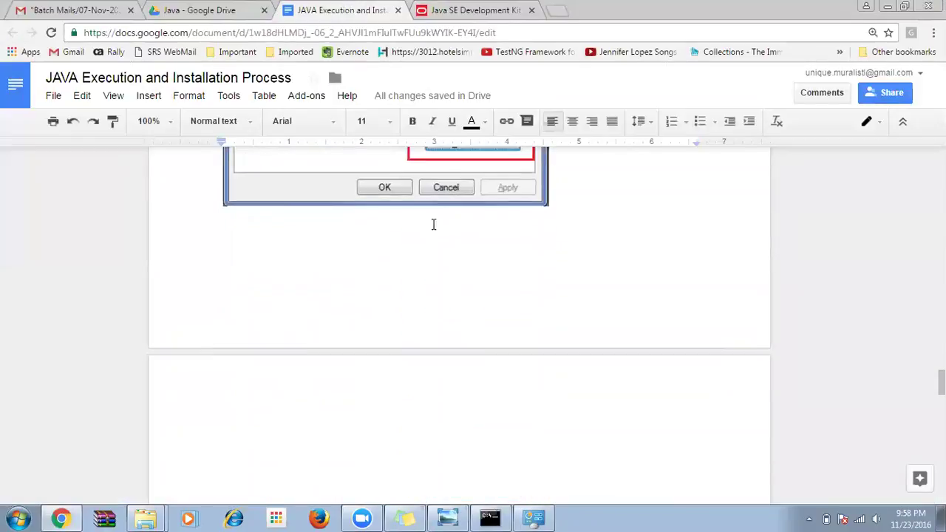
{"action": "scroll", "coordinate": [444, 225], "scroll_direction": "down", "scroll_amount": 5}
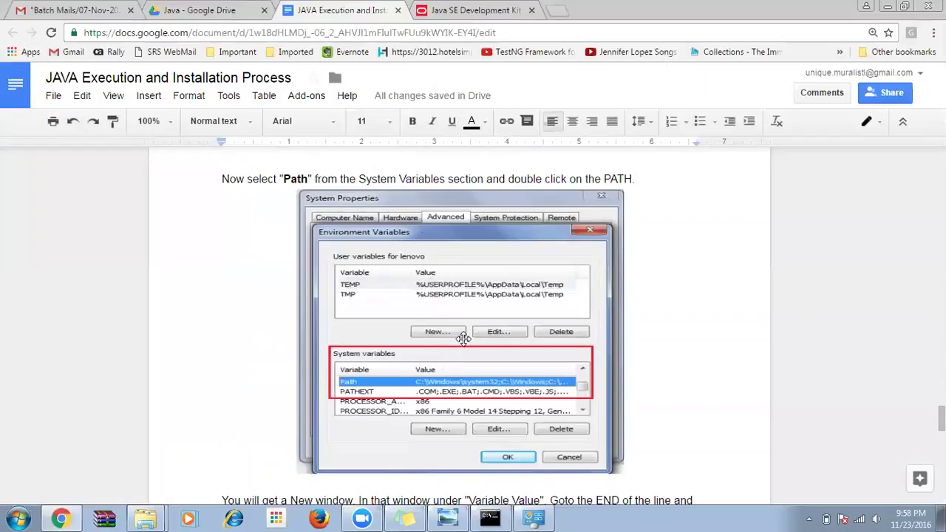
{"action": "scroll", "coordinate": [463, 341], "scroll_direction": "down", "scroll_amount": 1}
{"action": "scroll", "coordinate": [463, 345], "scroll_direction": "down", "scroll_amount": 3}
{"action": "scroll", "coordinate": [459, 345], "scroll_direction": "down", "scroll_amount": 3}
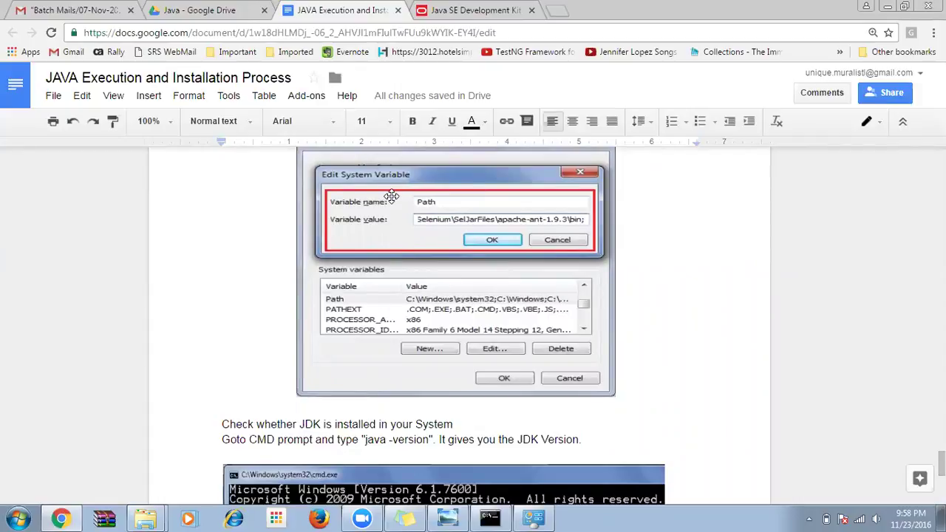
{"action": "scroll", "coordinate": [428, 273], "scroll_direction": "up", "scroll_amount": 2}
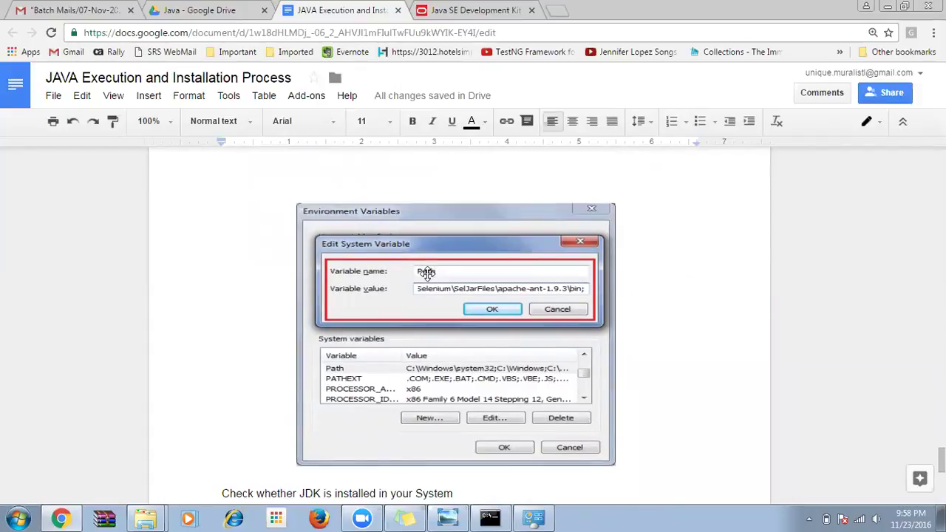
{"action": "scroll", "coordinate": [387, 259], "scroll_direction": "down", "scroll_amount": 2}
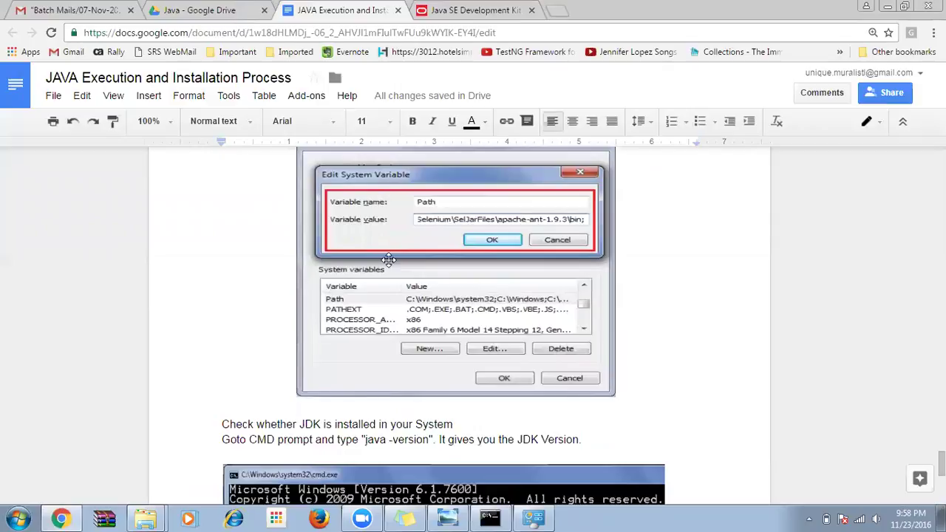
{"action": "left_click", "coordinate": [361, 302]}
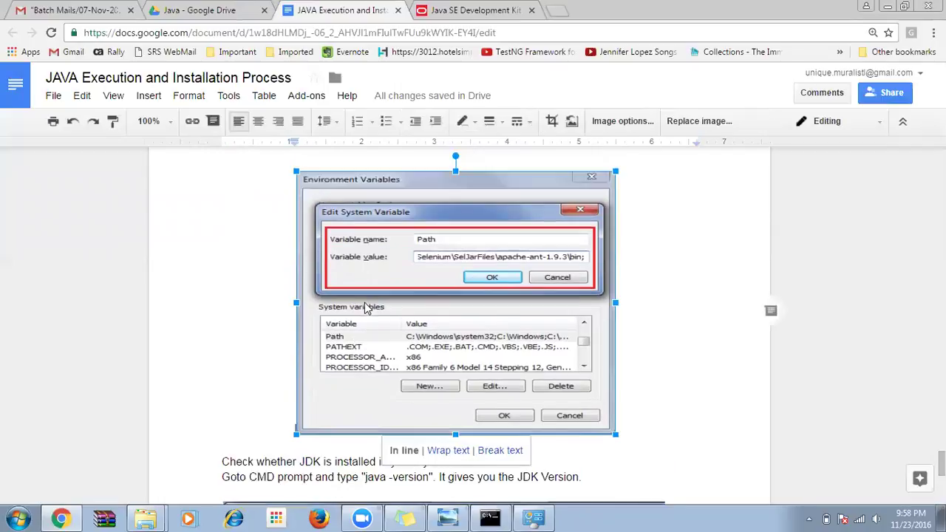
{"action": "left_click", "coordinate": [680, 230]}
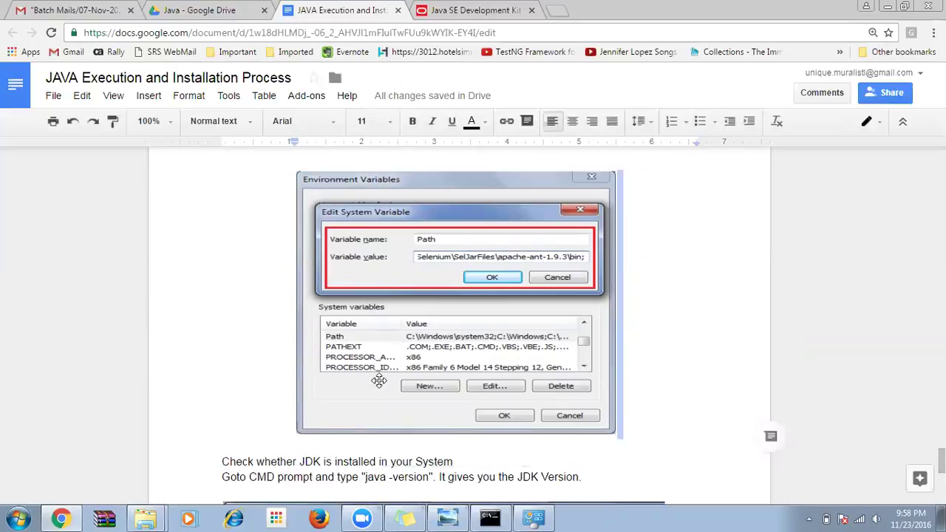
{"action": "scroll", "coordinate": [379, 380], "scroll_direction": "down", "scroll_amount": 5}
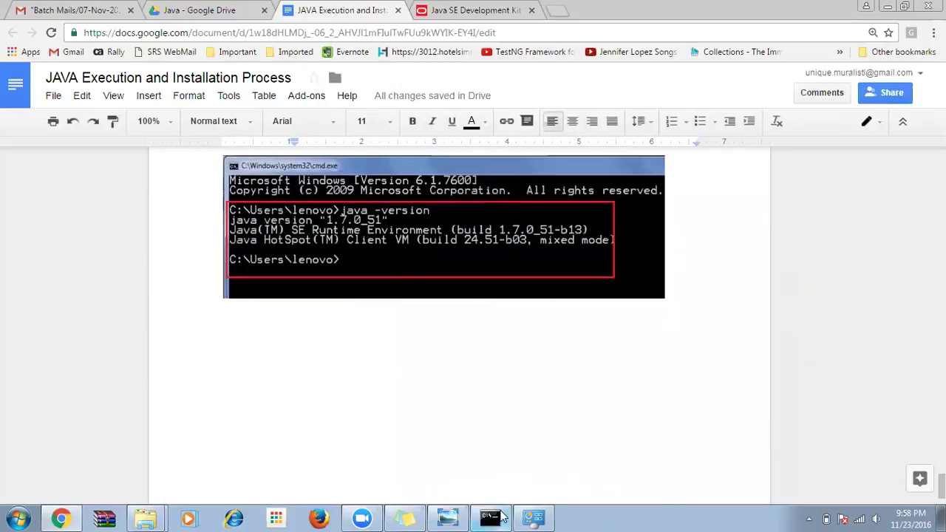
Step: Switch to the open Command Prompt, run java -version again, and exit the window
{"action": "left_click", "coordinate": [499, 515]}
{"action": "key", "text": "Up"}
{"action": "key", "text": "Return"}
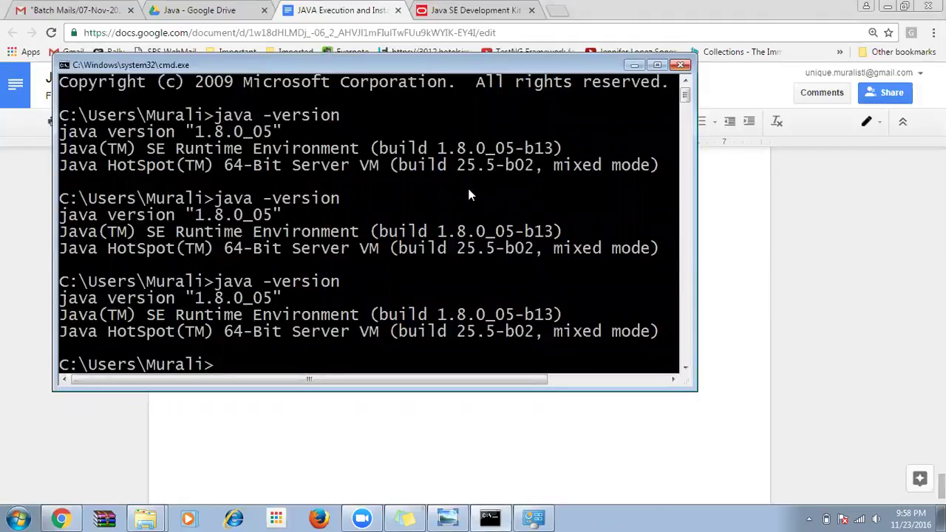
{"action": "type", "text": "exit"}
{"action": "key", "text": "Return"}
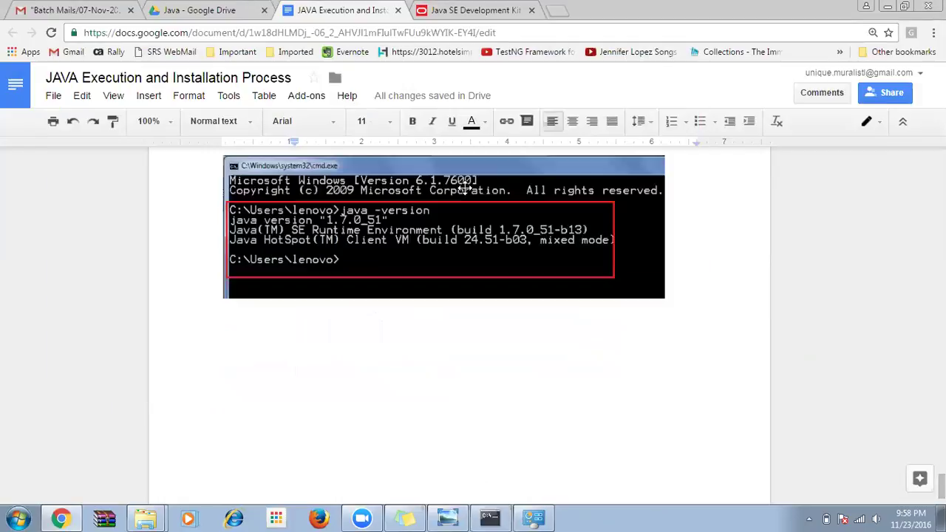
Step: Find cmd among the installed programs and start a new Command Prompt, and return to the end of the installation document
{"action": "left_click", "coordinate": [29, 515]}
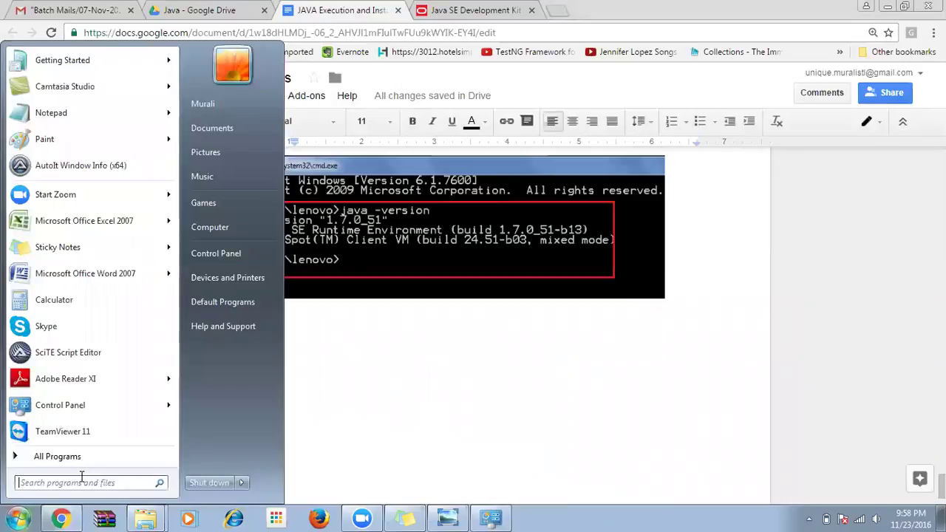
{"action": "type", "text": "cmd"}
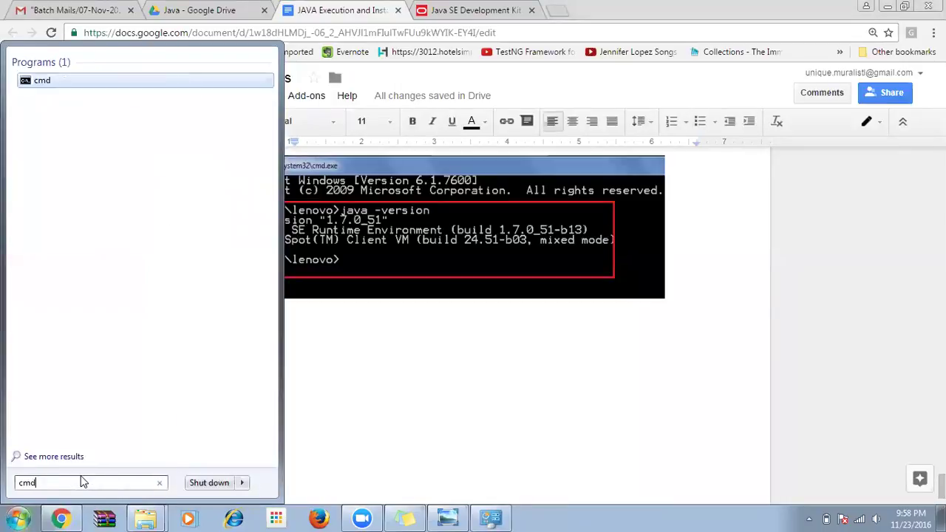
{"action": "key", "text": "Return"}
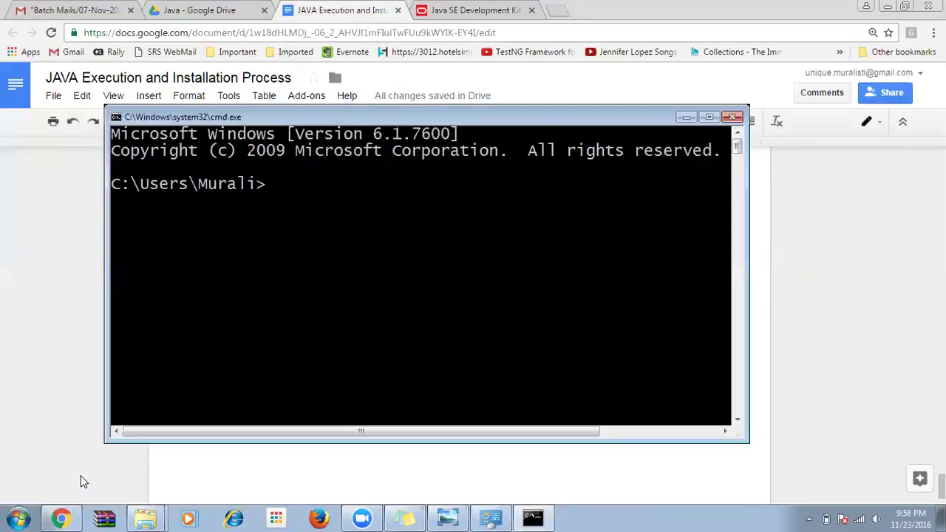
{"action": "key", "text": "alt+Tab"}
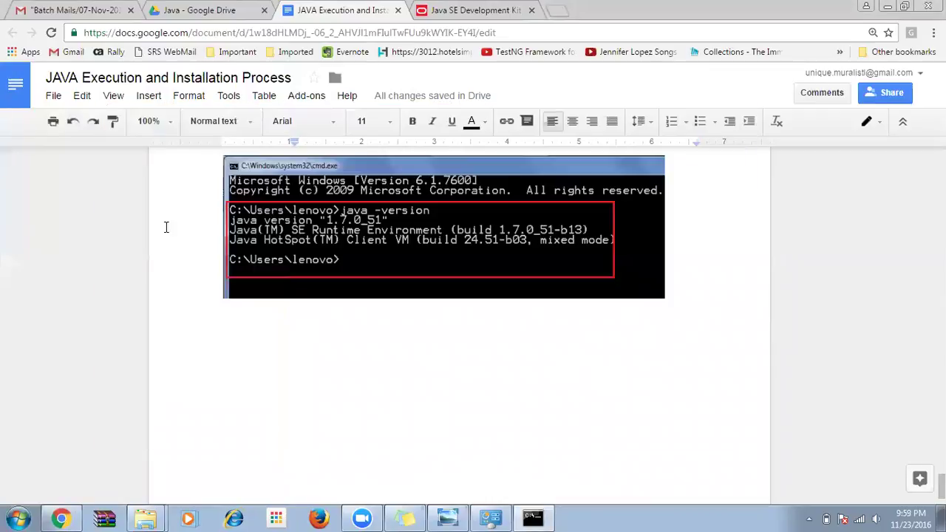
{"action": "scroll", "coordinate": [277, 243], "scroll_direction": "down", "scroll_amount": 1}
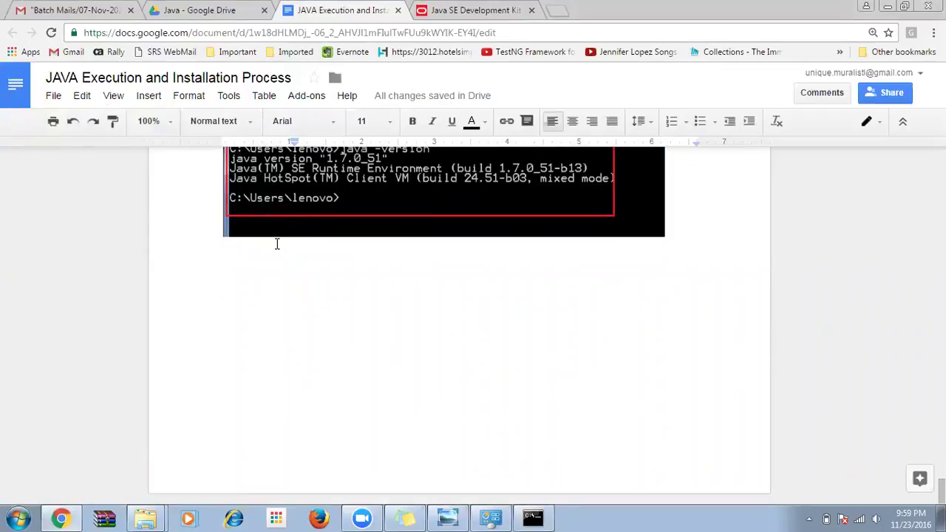
Step: Run a web search for "java download" in the browser tab showing the Oracle JDK downloads
{"action": "left_click", "coordinate": [501, 8]}
{"action": "left_click", "coordinate": [323, 33]}
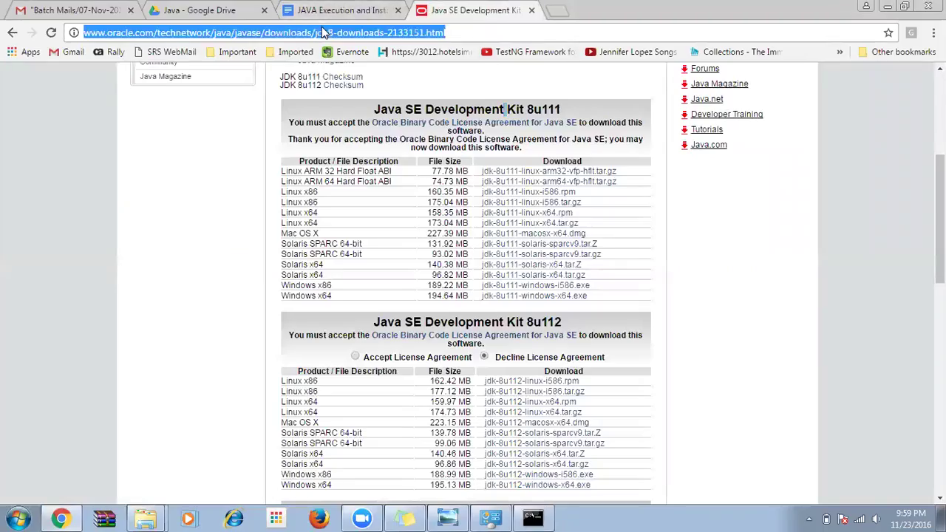
{"action": "type", "text": "java download"}
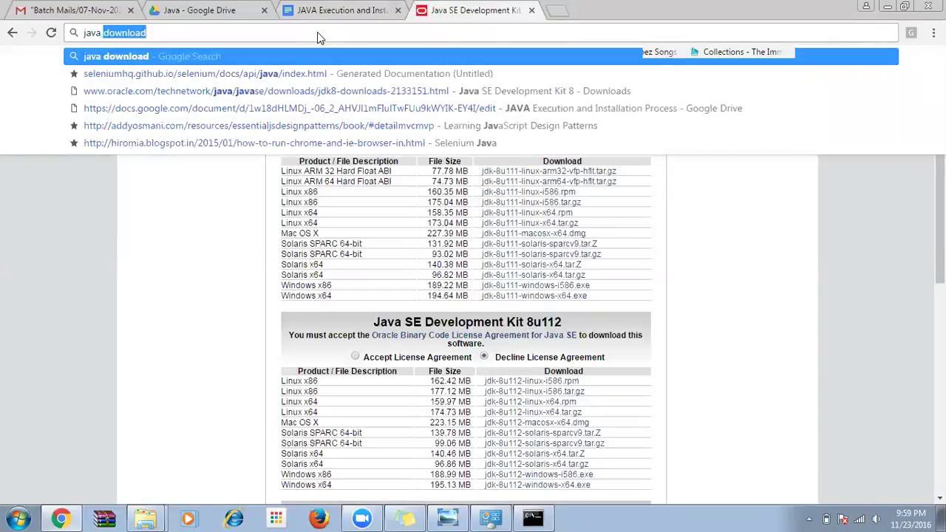
{"action": "key", "text": "Return"}
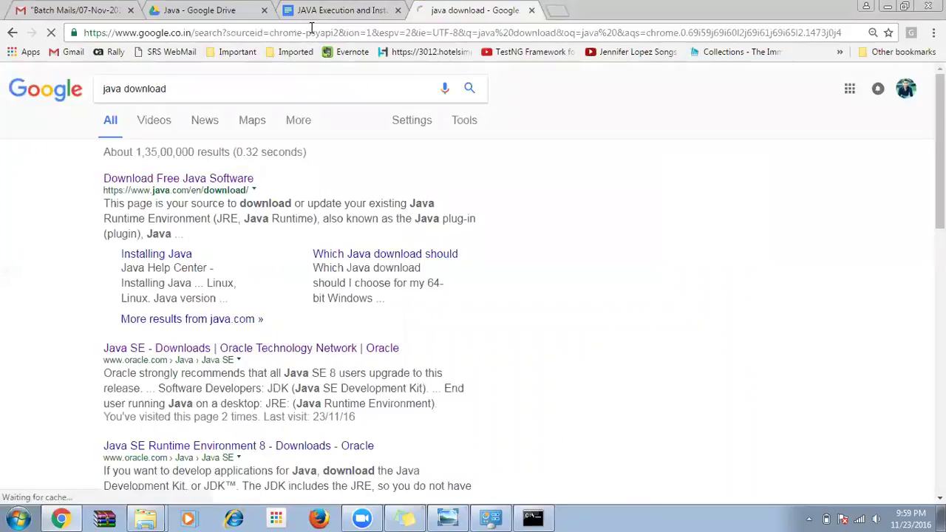
Step: View java.com's Free Java Download page and its 64-bit Windows download page, and return to the search results
{"action": "left_click", "coordinate": [118, 178]}
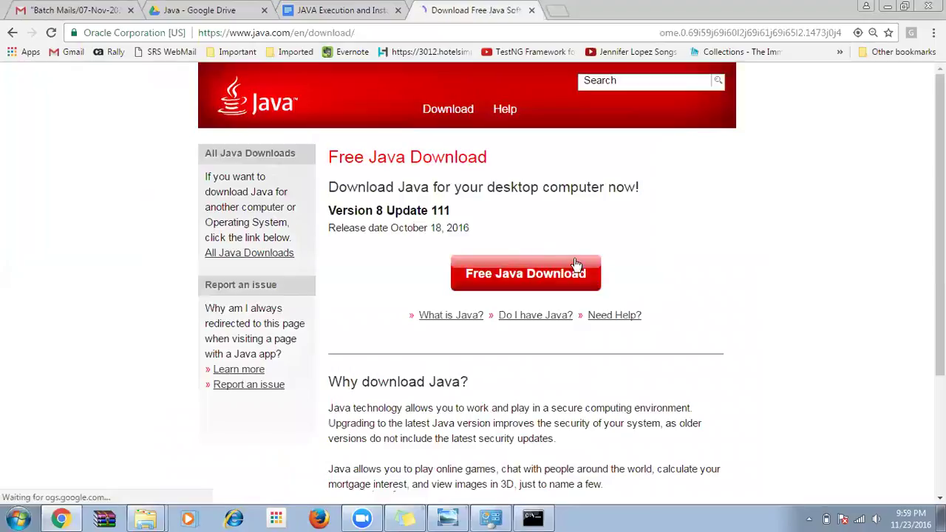
{"action": "left_click", "coordinate": [532, 279]}
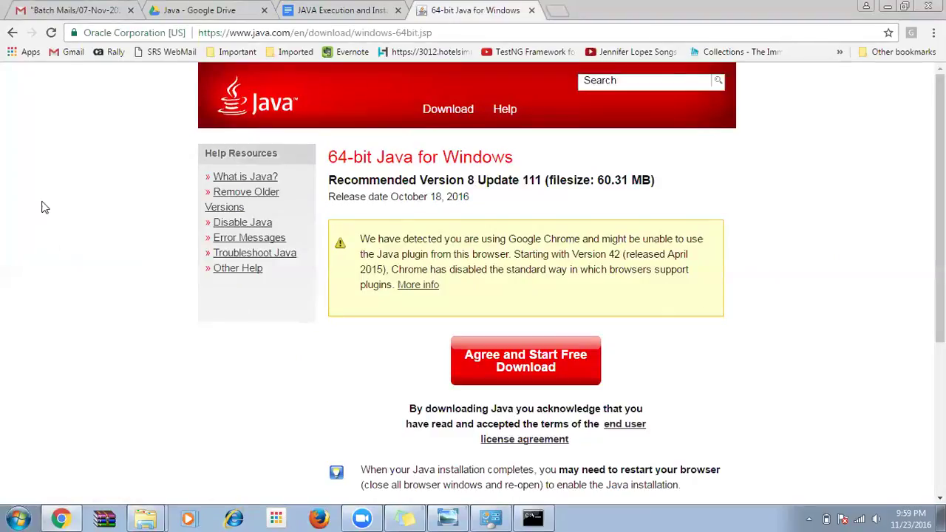
{"action": "left_click", "coordinate": [12, 33]}
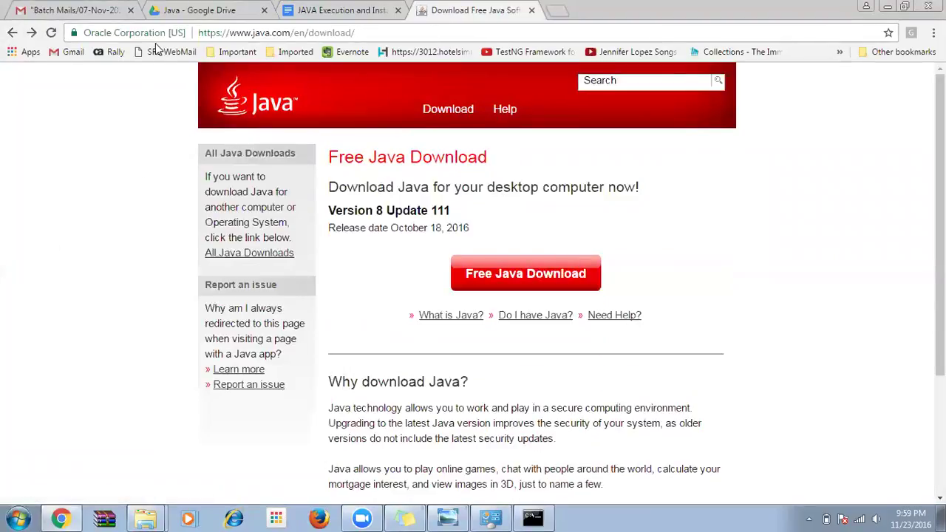
{"action": "left_click", "coordinate": [12, 33]}
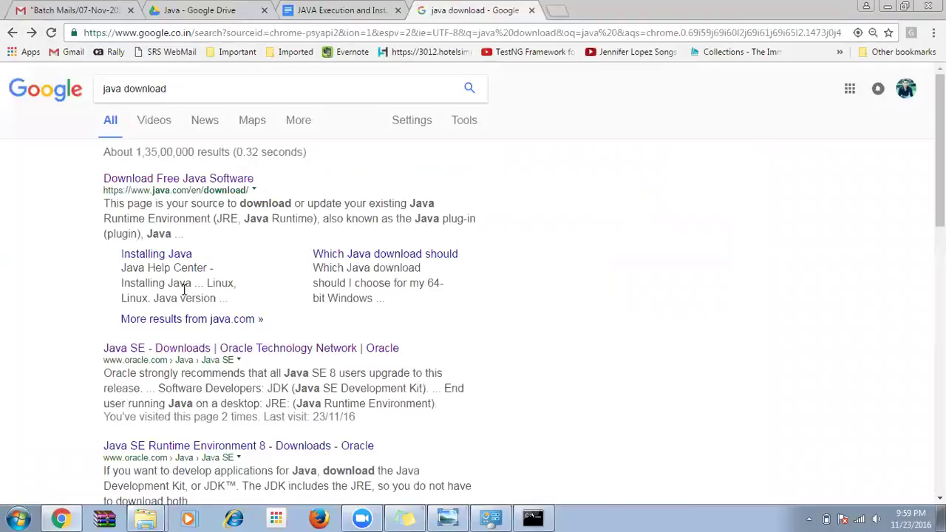
Step: Change the web search to "jdk download" and open the Java SE - Downloads result from Oracle
{"action": "left_click", "coordinate": [219, 99]}
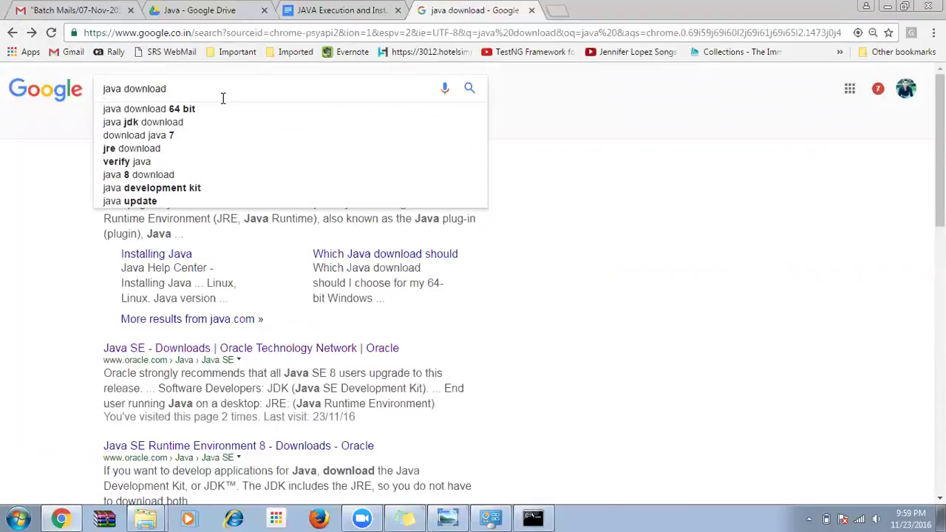
{"action": "key", "text": "shift+Home"}
{"action": "type", "text": "k"}
{"action": "key", "text": "BackSpace"}
{"action": "type", "text": "jd"}
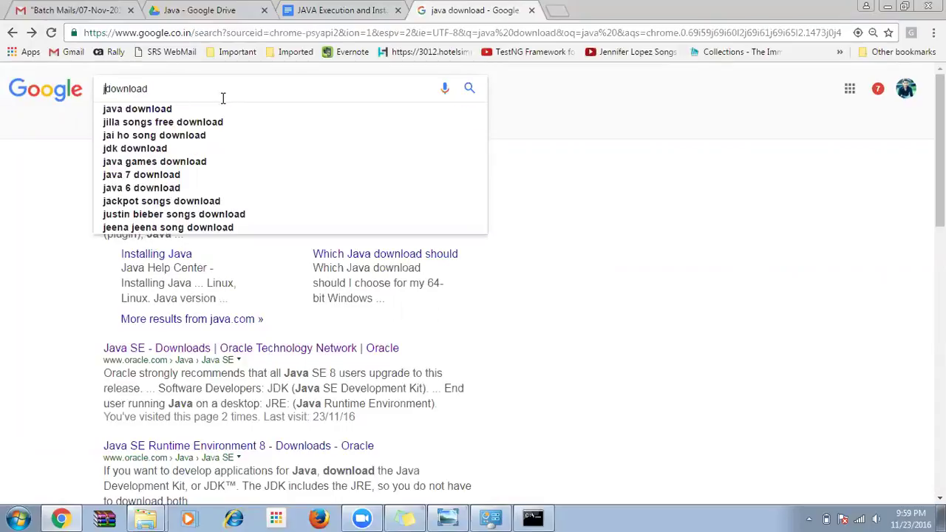
{"action": "type", "text": "k"}
{"action": "key", "text": "Return"}
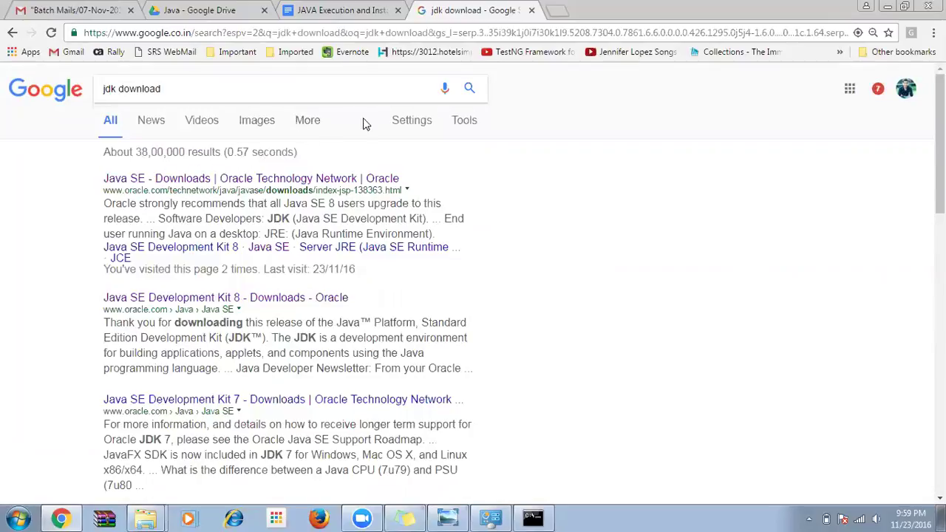
{"action": "left_click", "coordinate": [183, 180]}
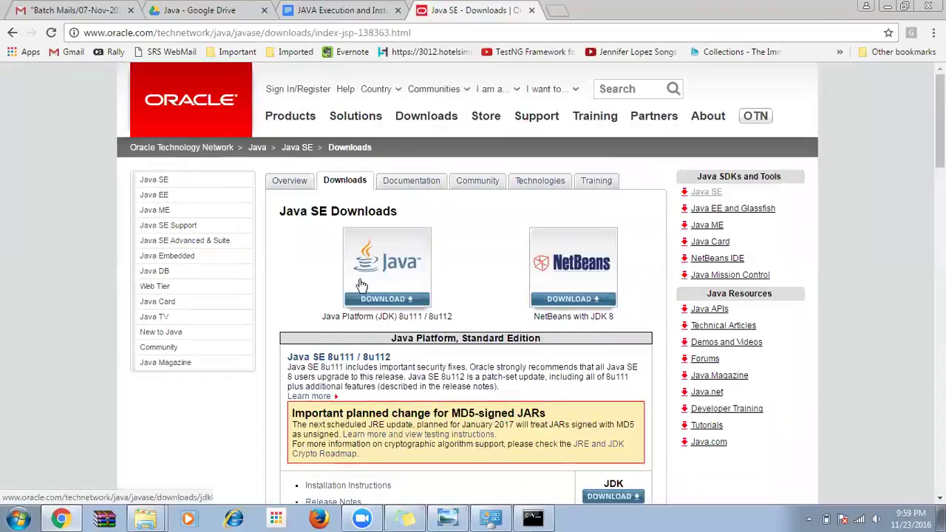
Step: Open the Java SE 8u111 / 8u112 JDK downloads page and view the Windows x64 entry in the 8u111 list
{"action": "scroll", "coordinate": [373, 285], "scroll_direction": "down", "scroll_amount": 2}
{"action": "left_click", "coordinate": [372, 125]}
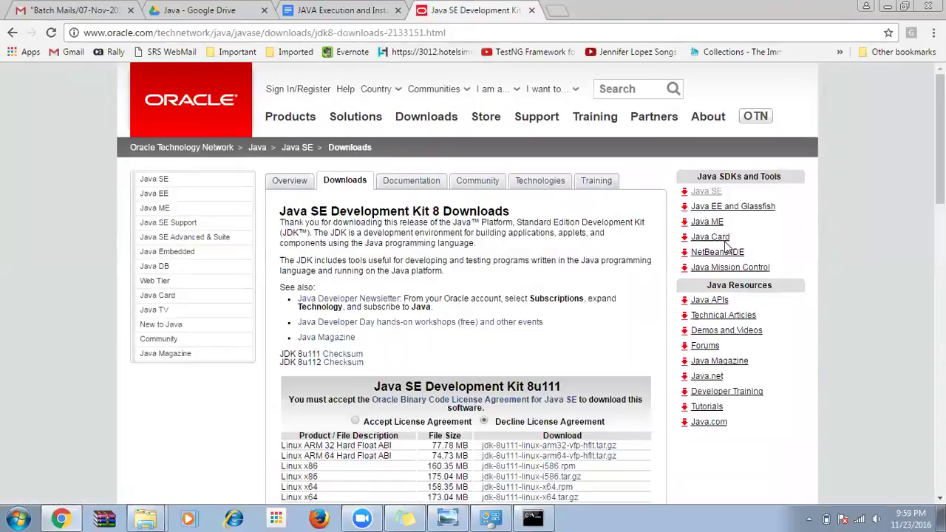
{"action": "scroll", "coordinate": [431, 222], "scroll_direction": "down", "scroll_amount": 4}
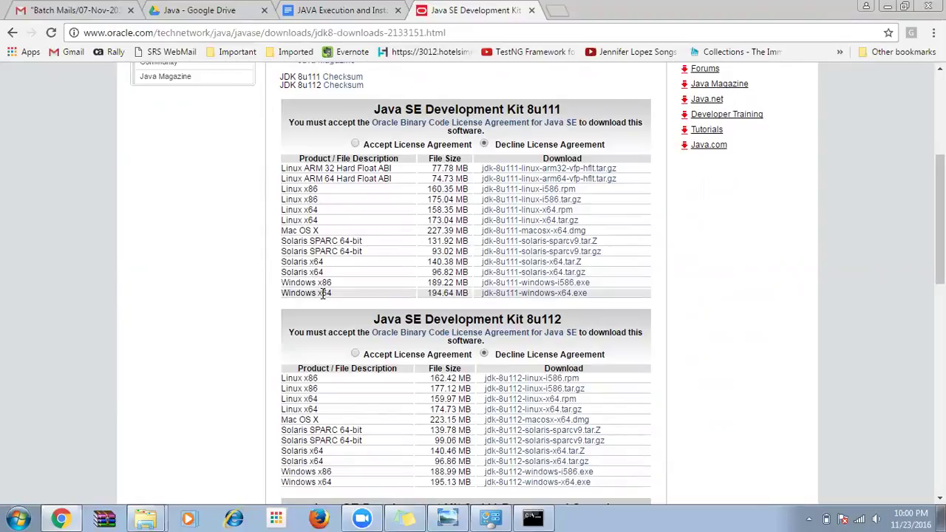
Step: Switch to File Explorer and browse from Local Disk (C:) through Program Files and Java to the jdk1.8.0_05 bin folder
{"action": "key", "text": "alt+Tab"}
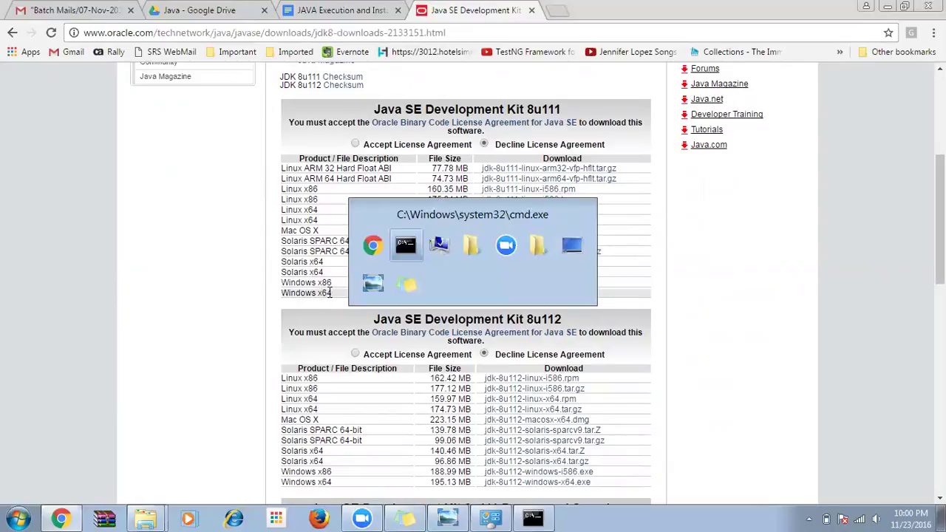
{"action": "key", "text": "alt+Tab"}
{"action": "key", "text": "alt+Tab"}
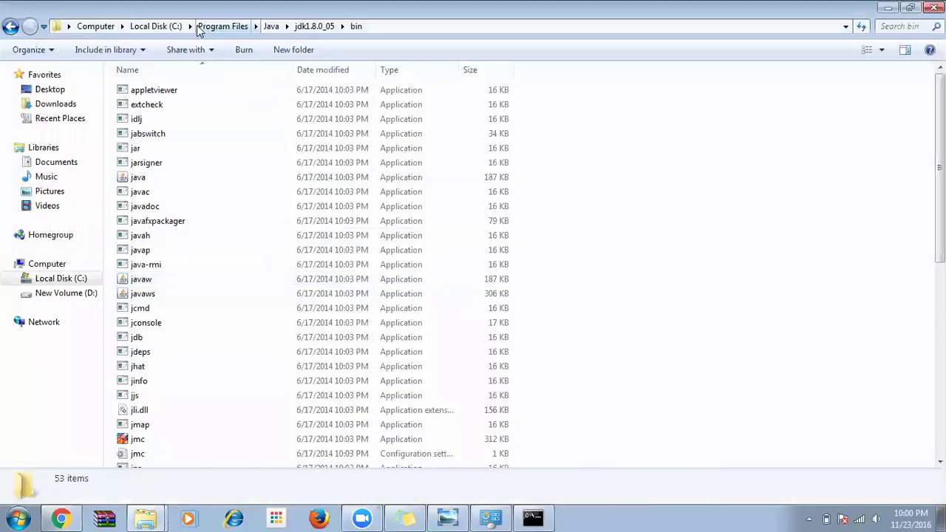
{"action": "left_click", "coordinate": [148, 26]}
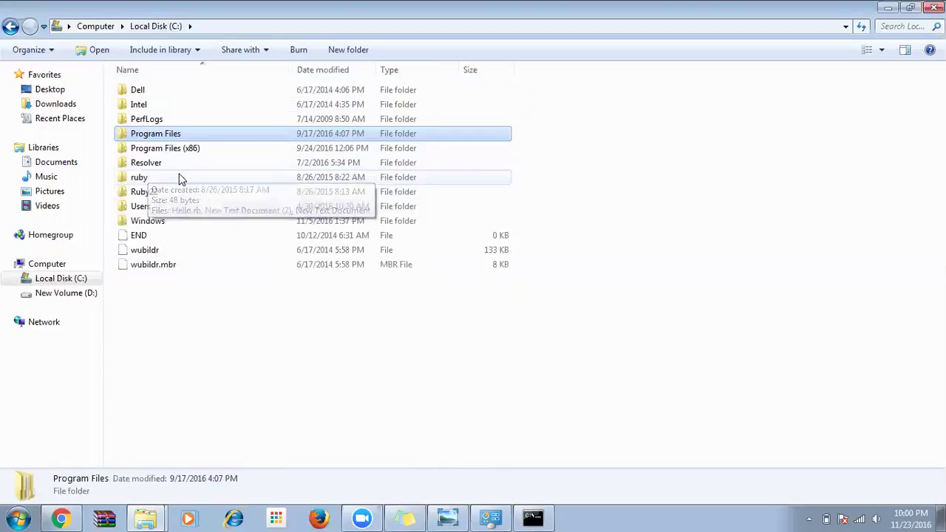
{"action": "double_click", "coordinate": [169, 138]}
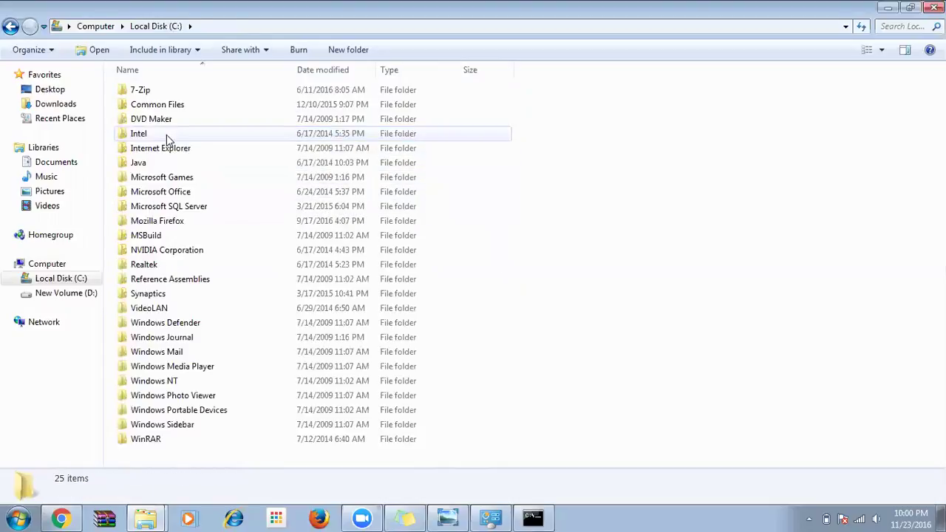
{"action": "double_click", "coordinate": [152, 165]}
{"action": "left_click", "coordinate": [134, 94]}
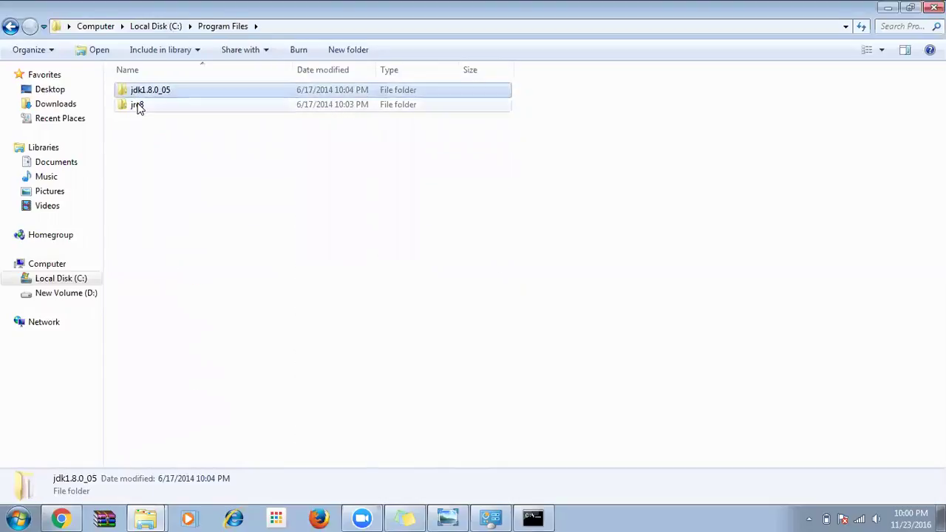
{"action": "left_click", "coordinate": [137, 103], "text": "shift"}
{"action": "double_click", "coordinate": [152, 95]}
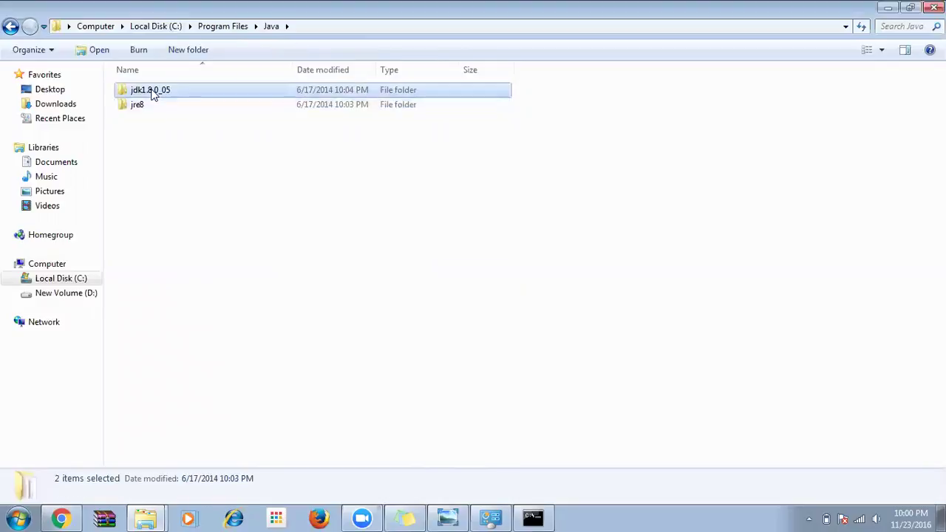
{"action": "double_click", "coordinate": [143, 94]}
Step: Copy the full path of the jdk1.8.0_05 bin folder, glance at the JDK downloads page, and return to the folder
{"action": "left_click", "coordinate": [397, 29]}
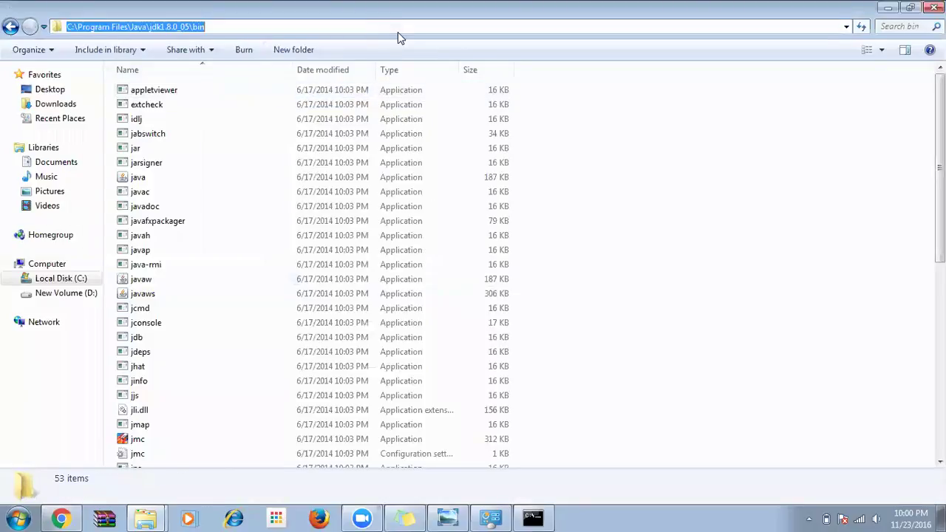
{"action": "right_click", "coordinate": [122, 28]}
{"action": "left_click", "coordinate": [165, 65]}
{"action": "left_click", "coordinate": [821, 205]}
{"action": "key", "text": "alt+Tab"}
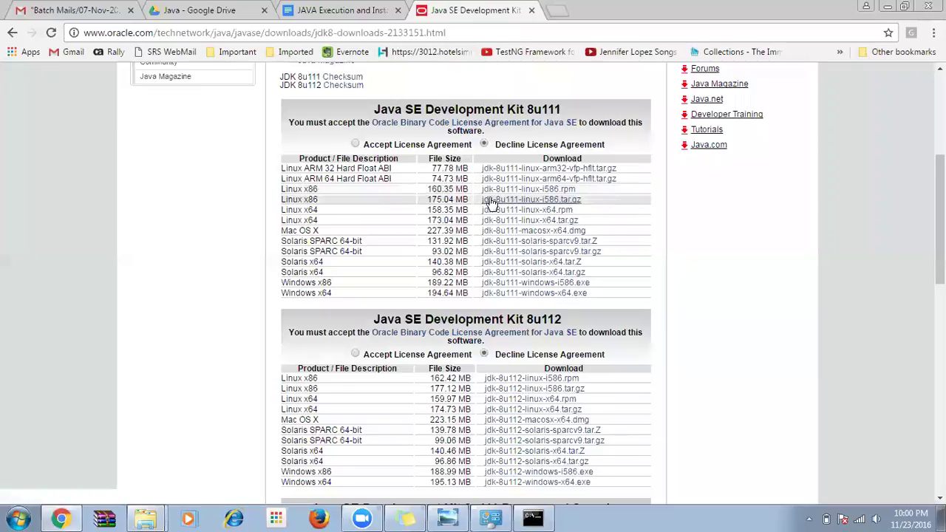
{"action": "key", "text": "alt+Tab"}
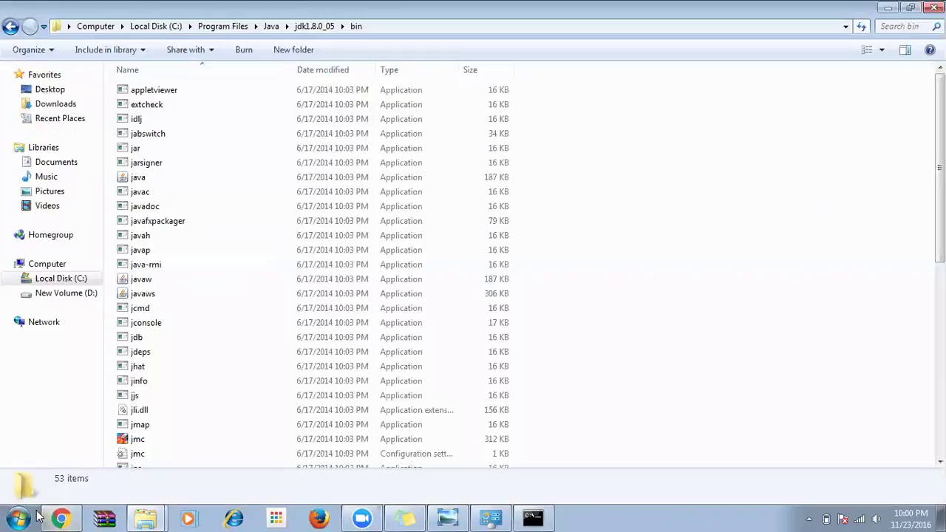
Step: Open the computer's advanced system properties and bring up its Environment Variables
{"action": "left_click", "coordinate": [19, 517]}
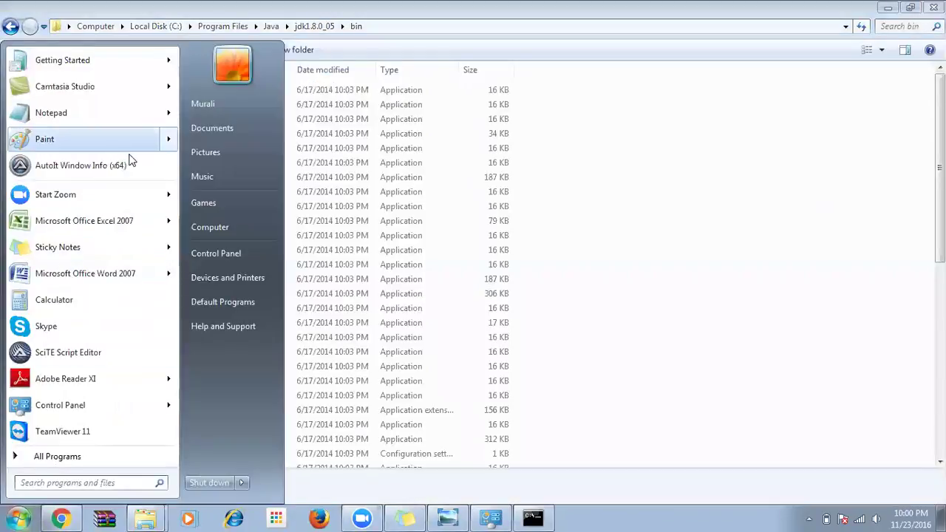
{"action": "right_click", "coordinate": [207, 226]}
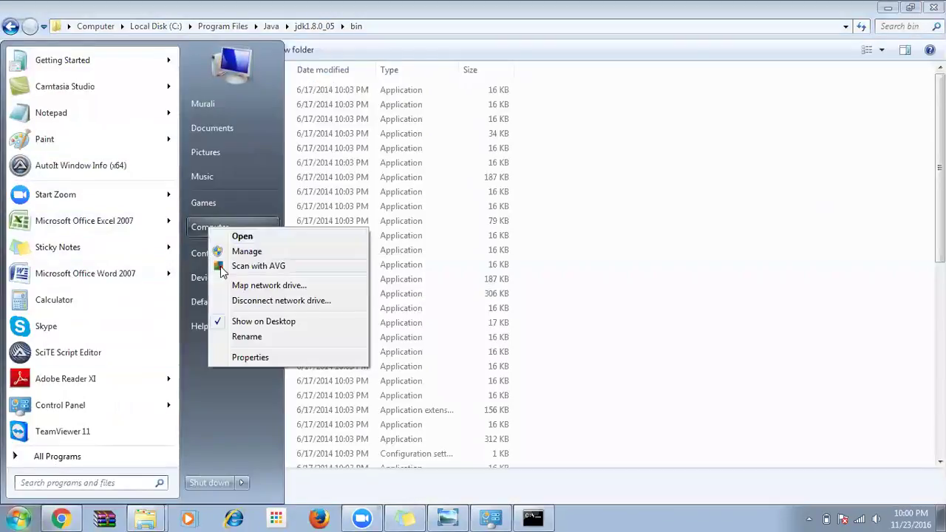
{"action": "left_click", "coordinate": [221, 357]}
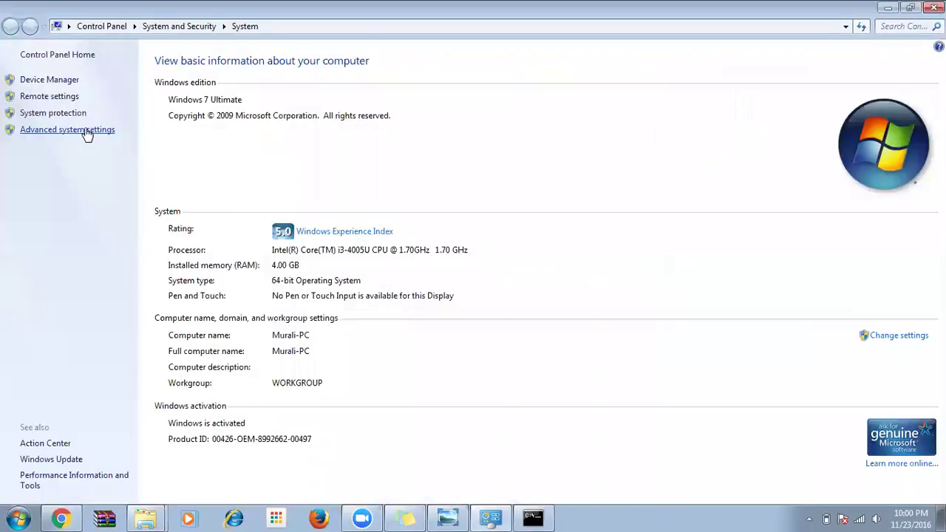
{"action": "left_click", "coordinate": [85, 132]}
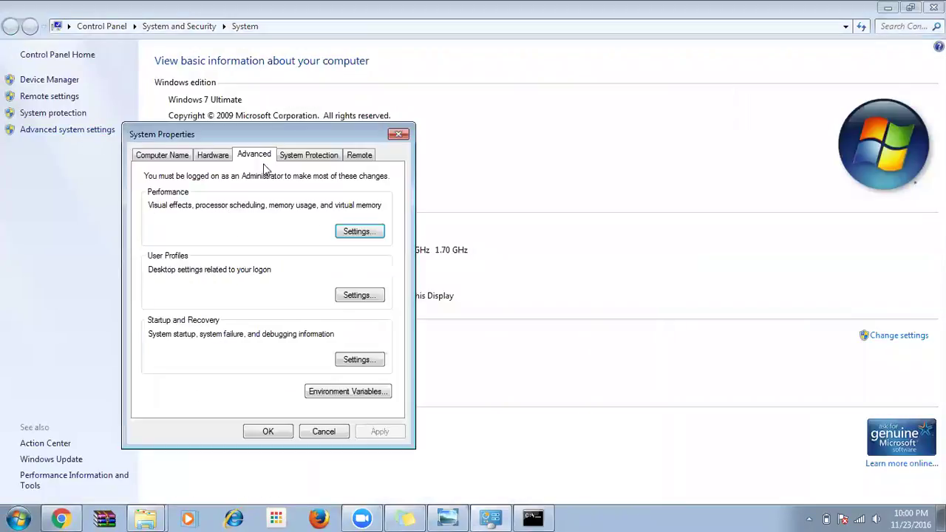
{"action": "left_click", "coordinate": [346, 391]}
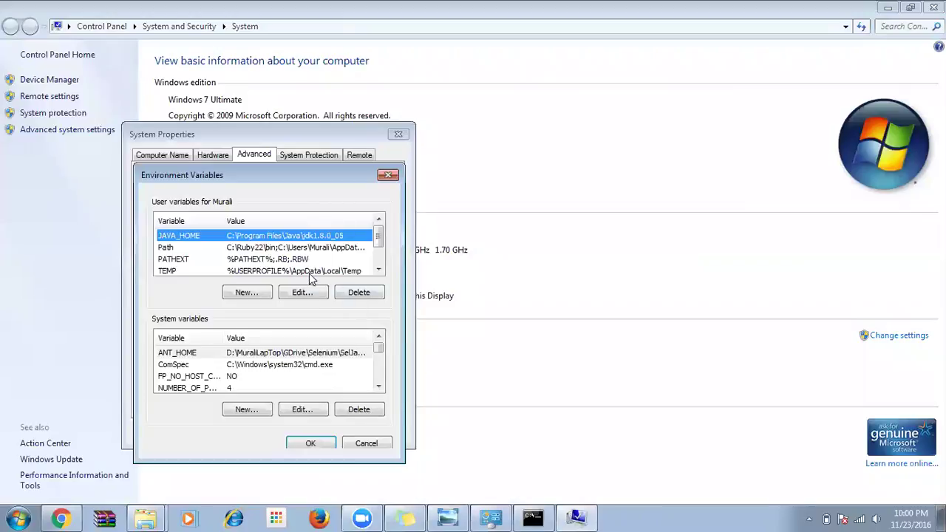
Step: Try to append ;C:\Program Files\Java\jdk1.8.0_05\bin to the end of the system Path variable's value
{"action": "left_click", "coordinate": [211, 378]}
{"action": "scroll", "coordinate": [206, 362], "scroll_direction": "down", "scroll_amount": 2}
{"action": "left_click", "coordinate": [205, 356]}
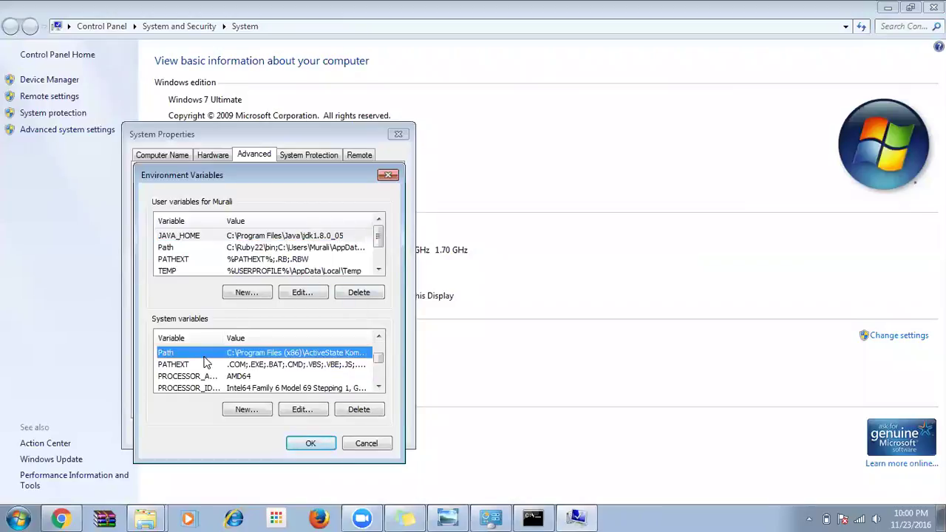
{"action": "left_click", "coordinate": [287, 412]}
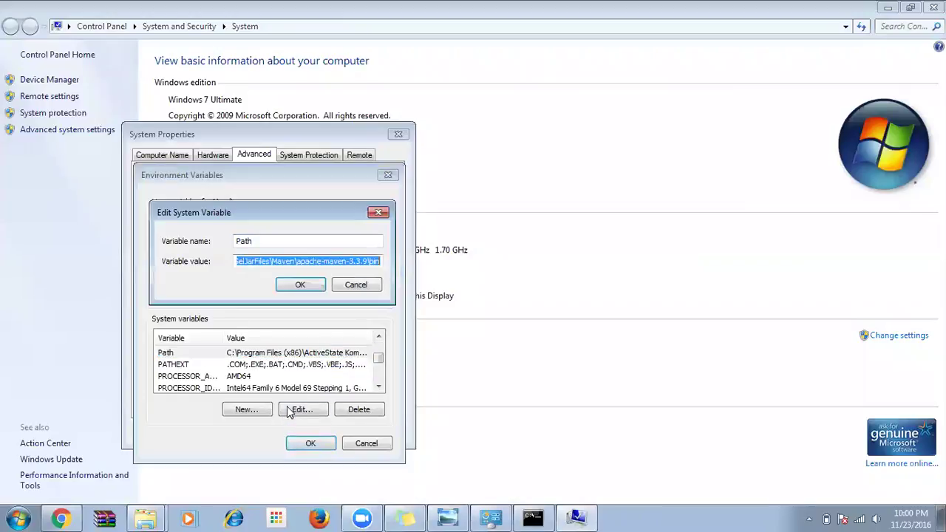
{"action": "left_click", "coordinate": [368, 261]}
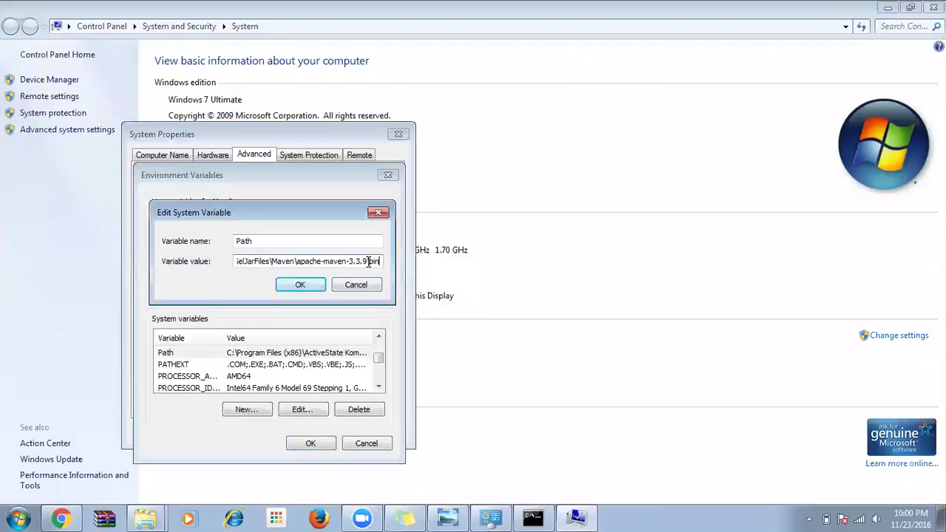
{"action": "key", "text": "ctrl+v"}
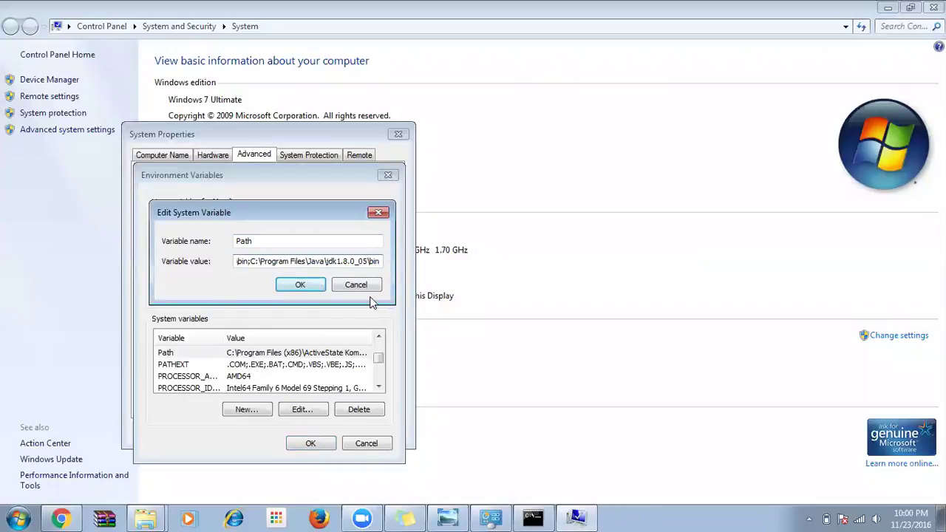
{"action": "key", "text": "ctrl+shift+Left"}
{"action": "key", "text": "ctrl+shift+Left"}
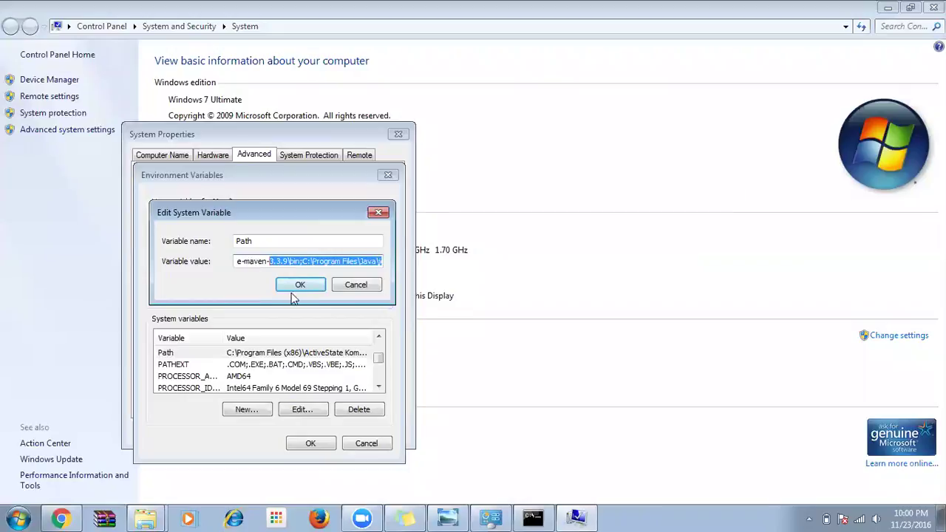
Step: Discard the Path variable edit and close the Environment Variables and System Properties dialogs
{"action": "left_click", "coordinate": [352, 288]}
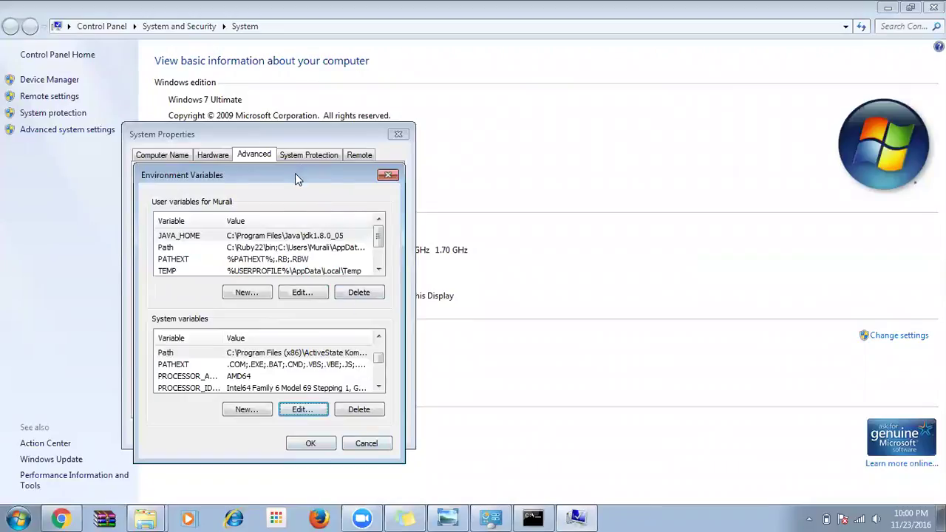
{"action": "left_click_drag", "start_coordinate": [295, 173], "coordinate": [256, 140]}
{"action": "left_click", "coordinate": [319, 410]}
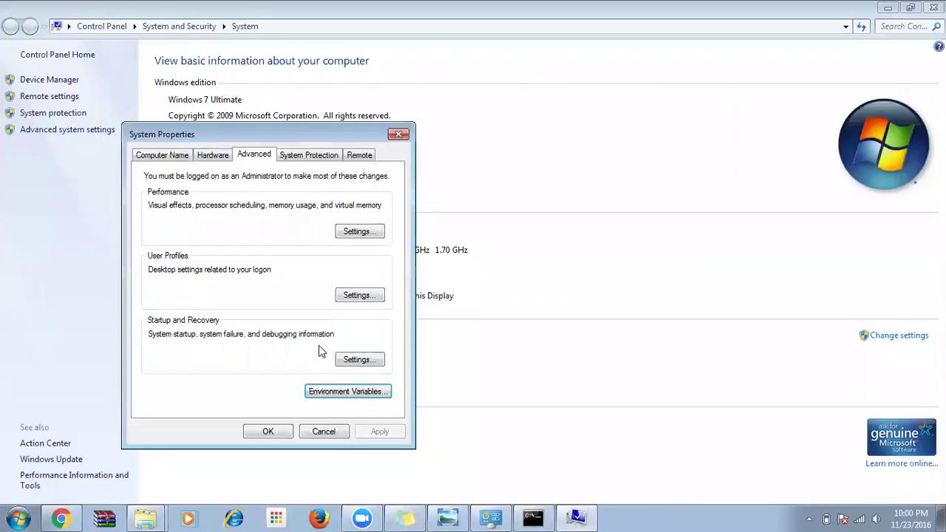
{"action": "left_click", "coordinate": [403, 135]}
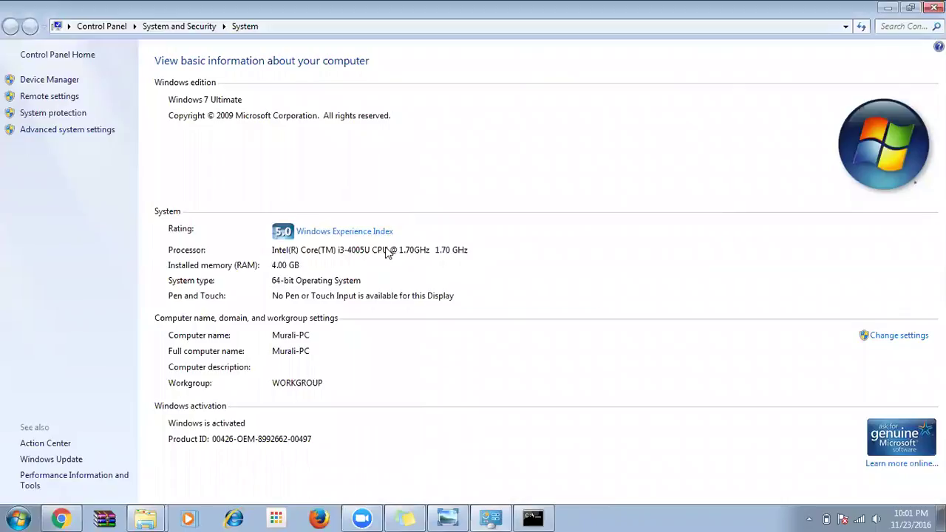
Step: Switch back to the browser, view the end of the installation document, and return to the JDK 8 downloads page
{"action": "key", "text": "alt+Tab"}
{"action": "key", "text": "alt+Tab"}
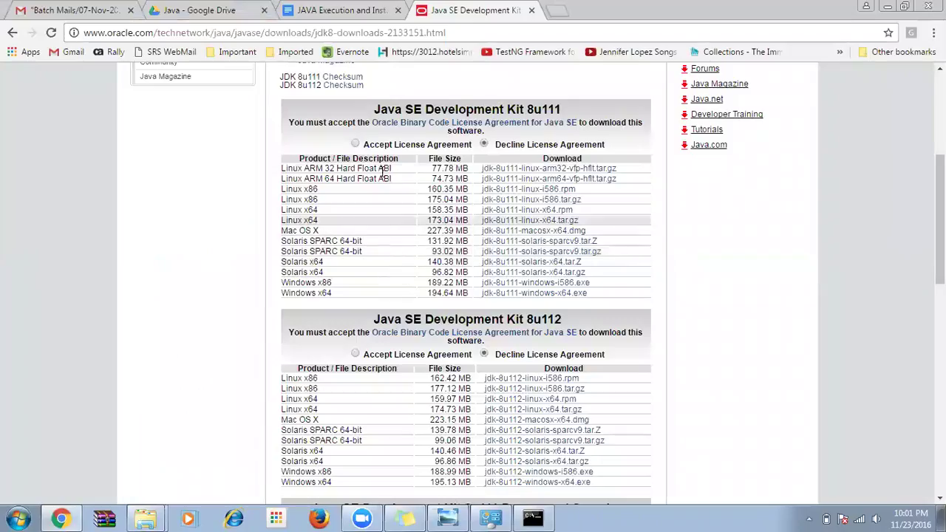
{"action": "key", "text": "alt+Tab"}
{"action": "key", "text": "alt+Tab"}
{"action": "key", "text": "alt+Tab"}
{"action": "key", "text": "alt+Tab"}
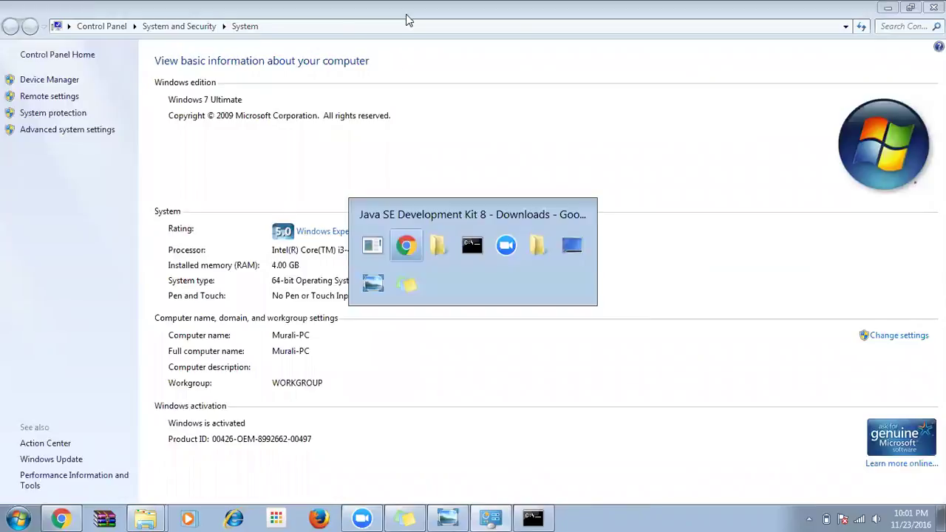
{"action": "left_click", "coordinate": [334, 9]}
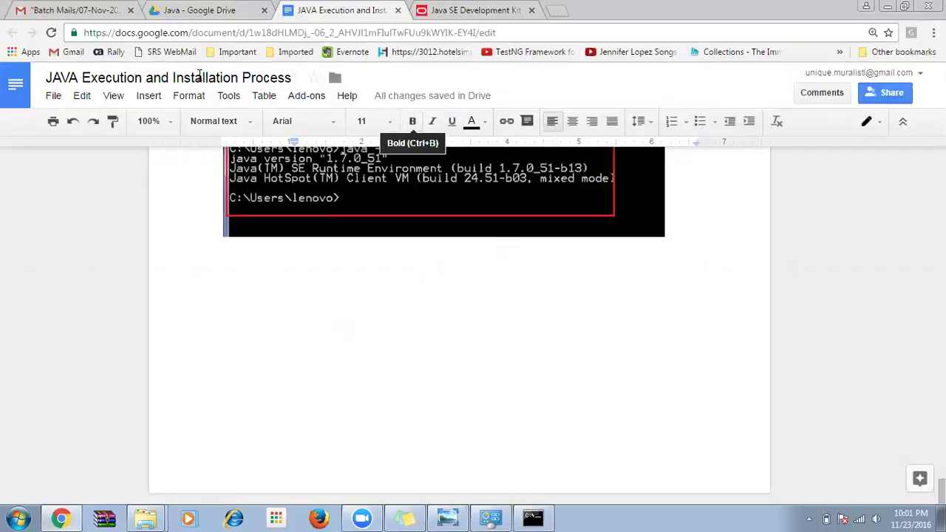
{"action": "left_click", "coordinate": [476, 10]}
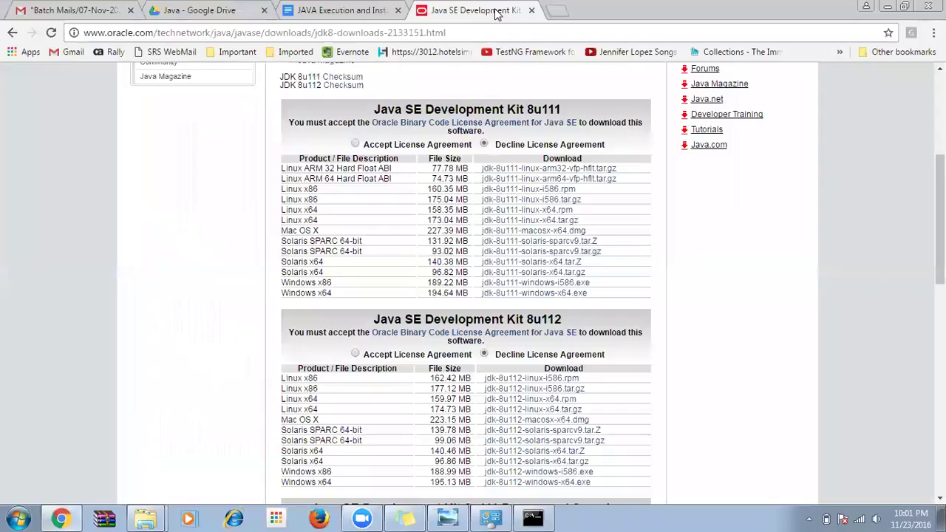
Step: Run a web search for "eclipse download" in the browser tab showing the JDK downloads
{"action": "left_click", "coordinate": [442, 32]}
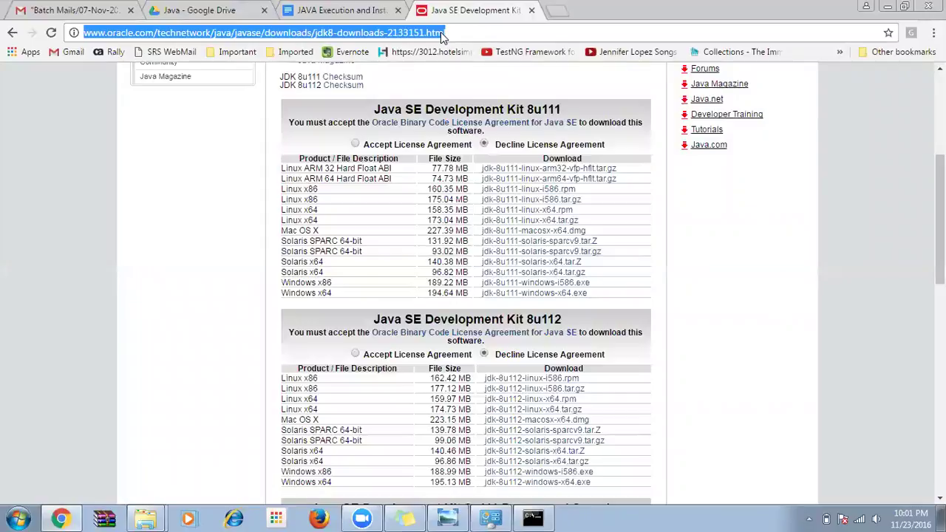
{"action": "type", "text": "eclipse downloa"}
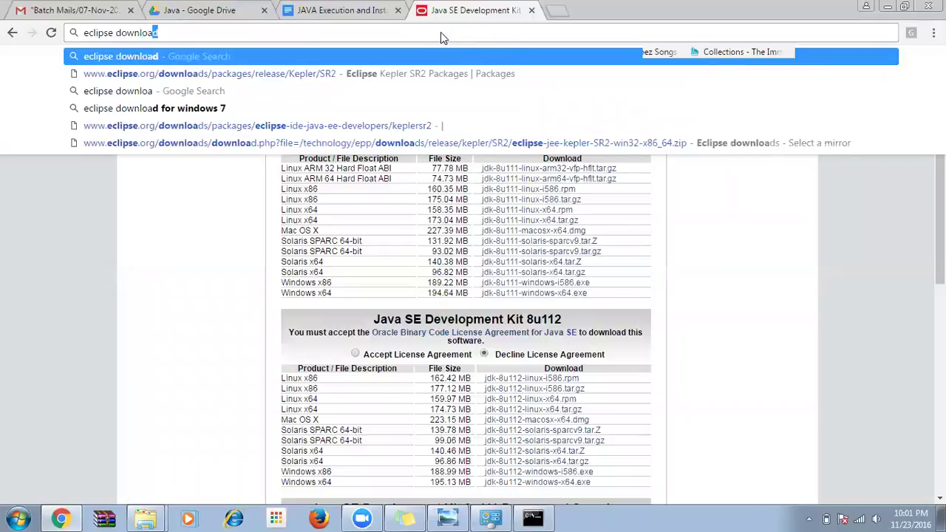
{"action": "key", "text": "Return"}
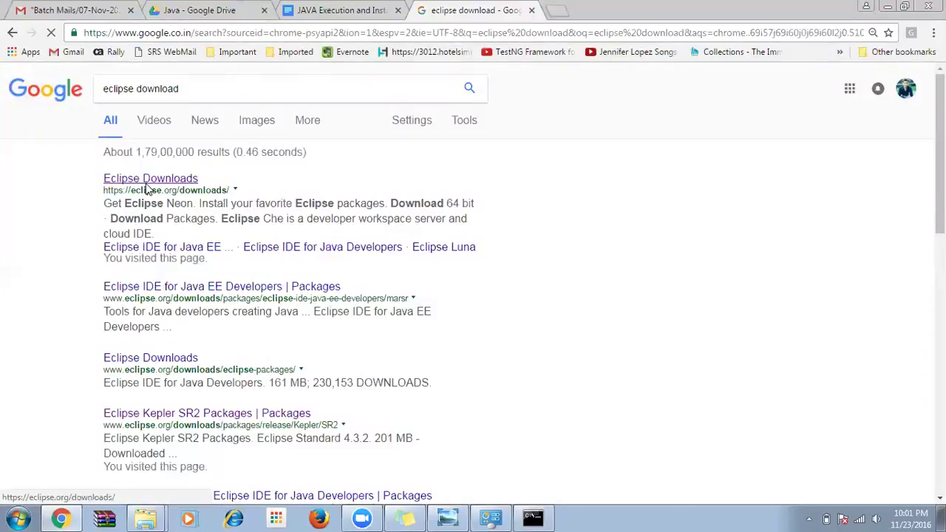
Step: View the Eclipse Downloads page with its Eclipse Neon package, and return to the search results
{"action": "left_click", "coordinate": [148, 184]}
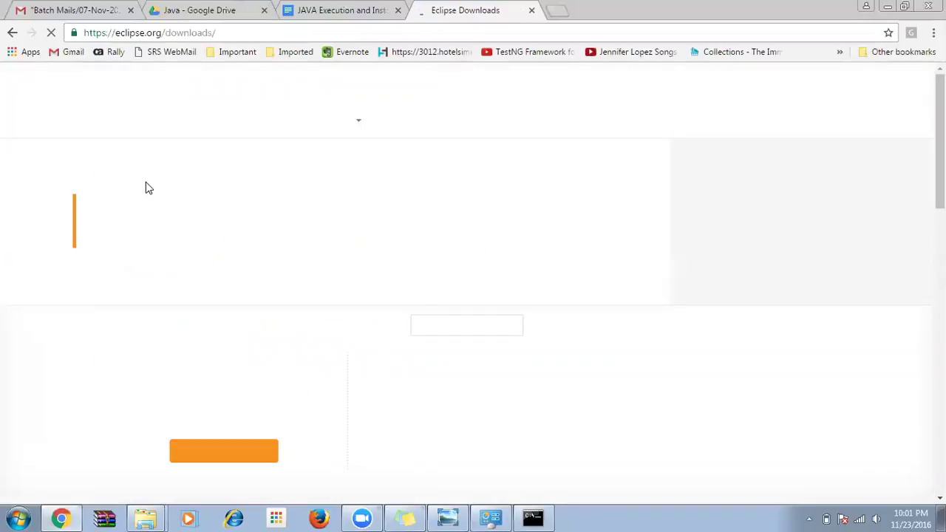
{"action": "scroll", "coordinate": [250, 213], "scroll_direction": "down", "scroll_amount": 5}
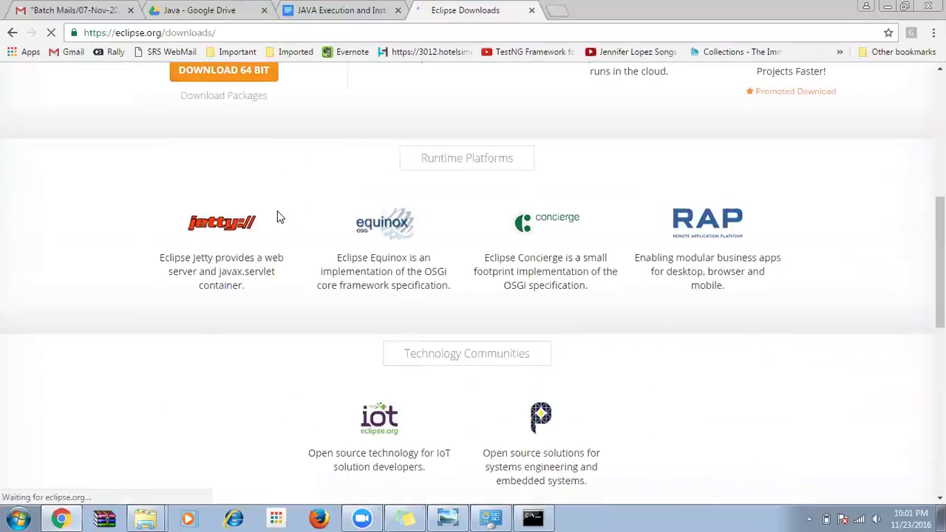
{"action": "scroll", "coordinate": [279, 211], "scroll_direction": "up", "scroll_amount": 3}
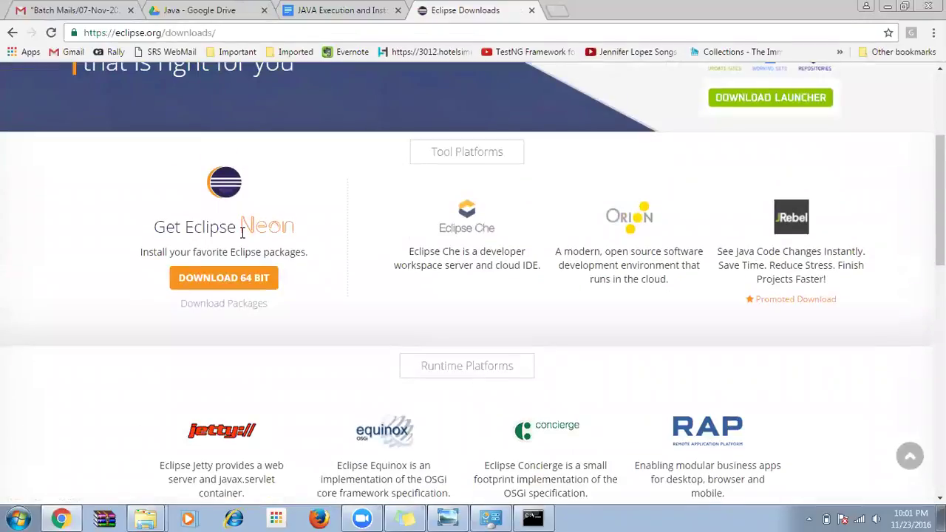
{"action": "left_click", "coordinate": [12, 33]}
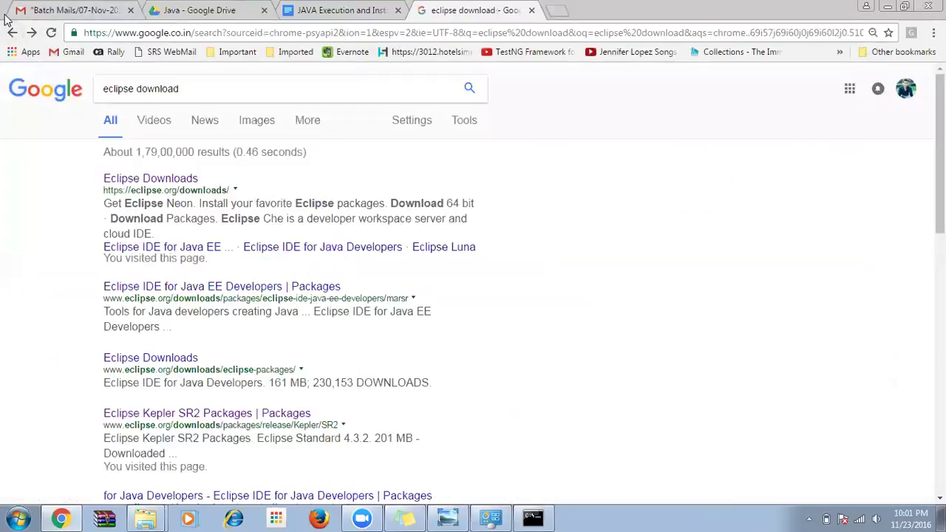
Step: Run a web search for "eclipse neon download"
{"action": "left_click", "coordinate": [139, 89]}
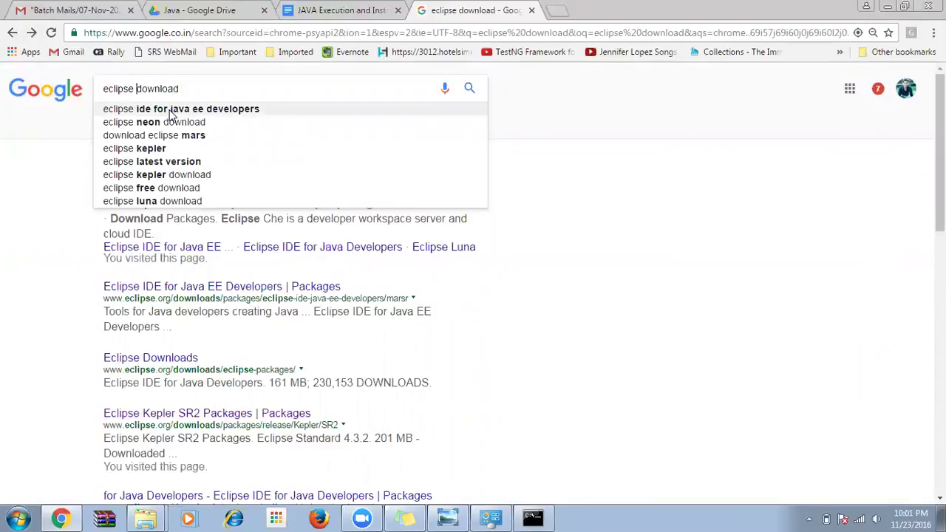
{"action": "key", "text": "Down"}
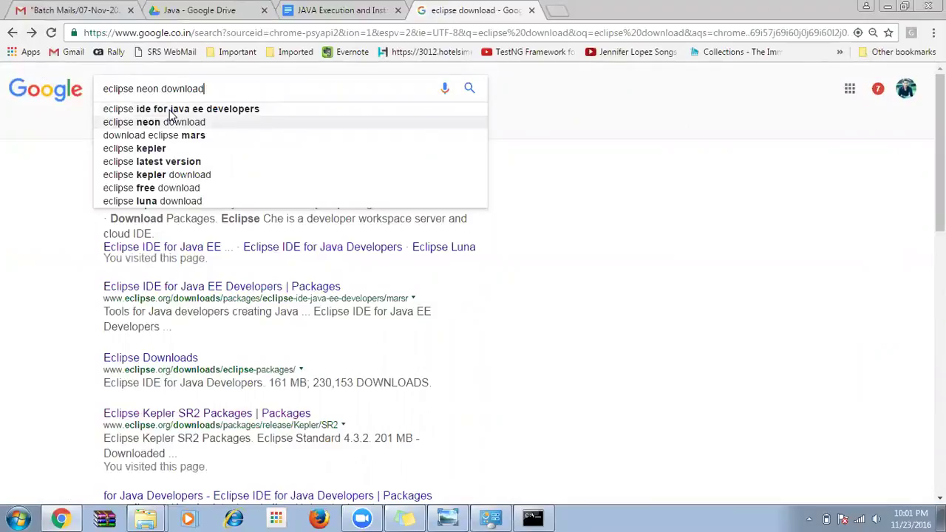
{"action": "key", "text": "Return"}
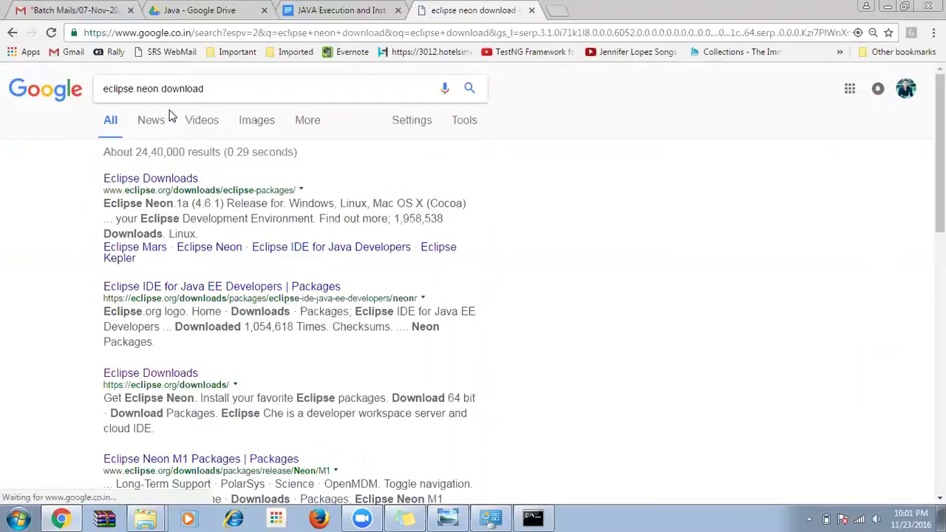
Step: Open the Eclipse Downloads packages page, review the listed Neon packages for Windows, and return to the search results
{"action": "left_click", "coordinate": [157, 180]}
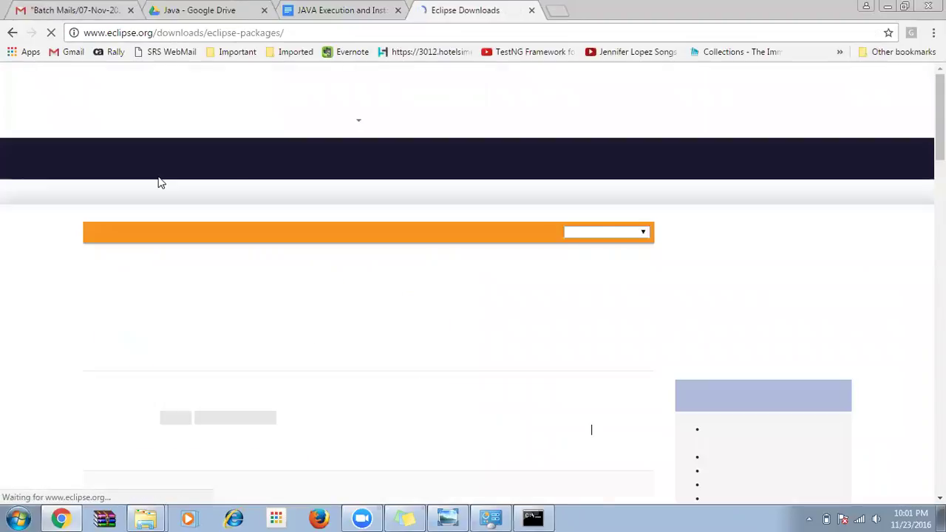
{"action": "scroll", "coordinate": [153, 191], "scroll_direction": "down", "scroll_amount": 2}
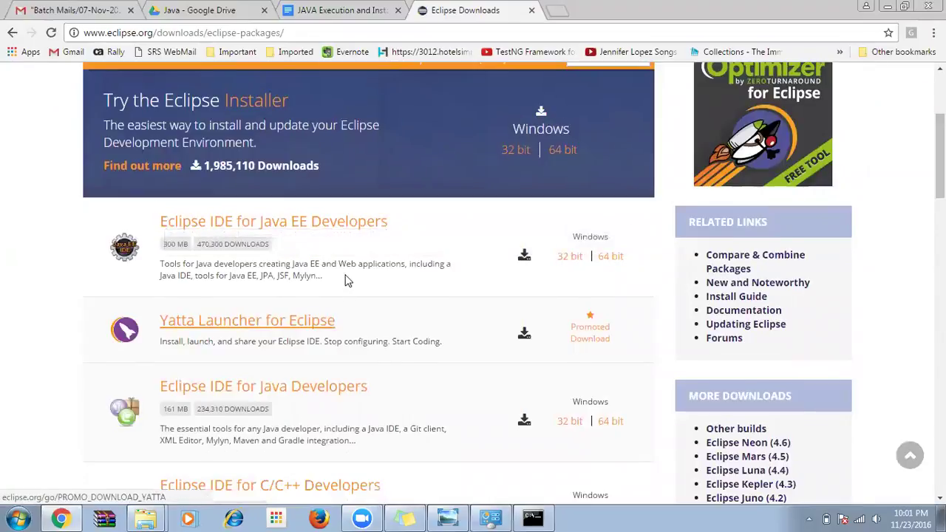
{"action": "scroll", "coordinate": [338, 298], "scroll_direction": "down", "scroll_amount": 3}
{"action": "scroll", "coordinate": [326, 300], "scroll_direction": "up", "scroll_amount": 3}
{"action": "scroll", "coordinate": [323, 298], "scroll_direction": "up", "scroll_amount": 3}
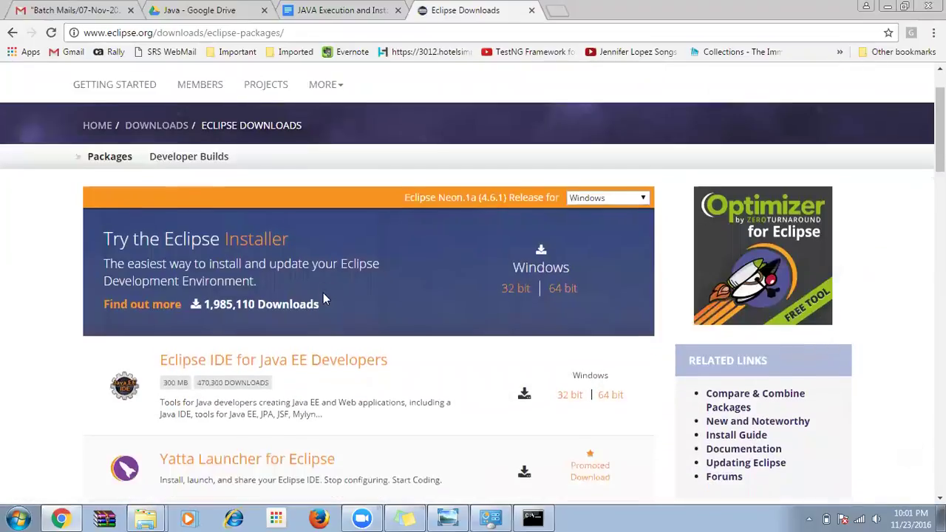
{"action": "left_click", "coordinate": [12, 32]}
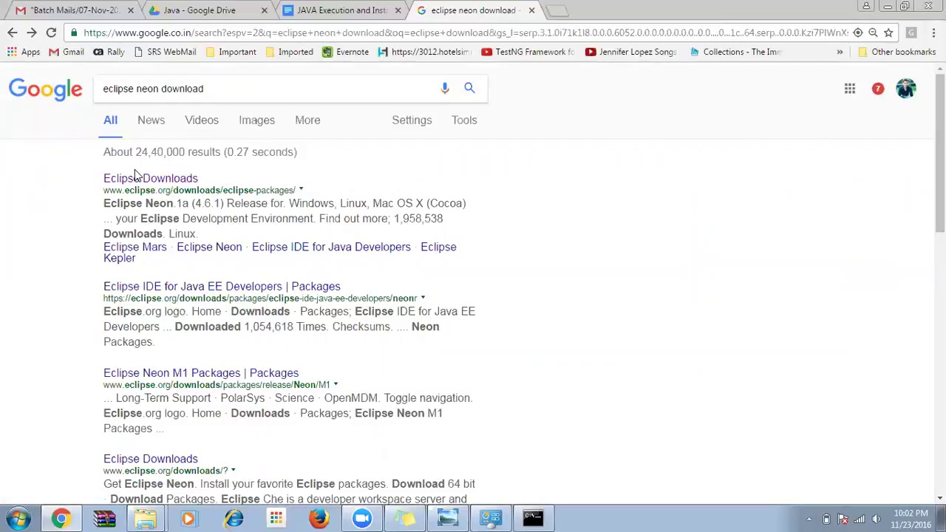
Step: Change the search query to "eclipse kepler download" and run the search
{"action": "double_click", "coordinate": [144, 88]}
{"action": "key", "text": "BackSpace"}
{"action": "type", "text": "kepl"}
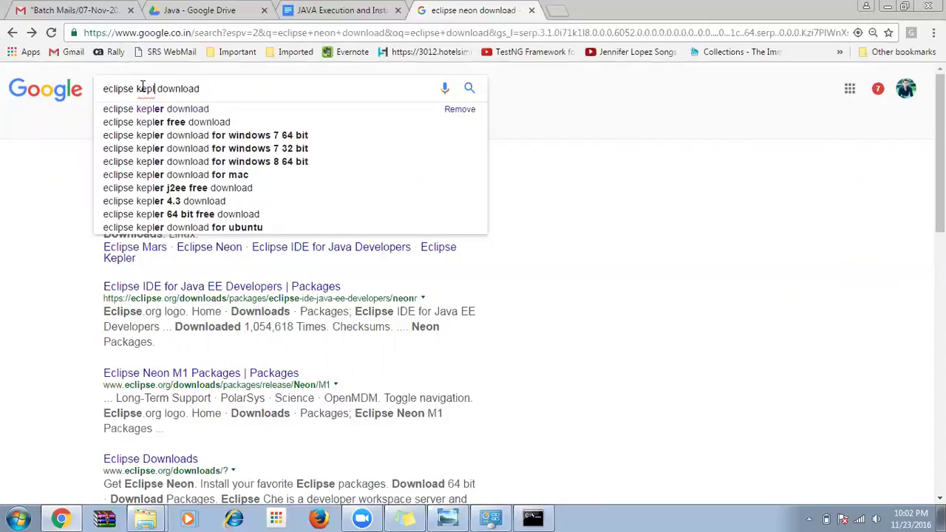
{"action": "type", "text": "er"}
{"action": "key", "text": "Return"}
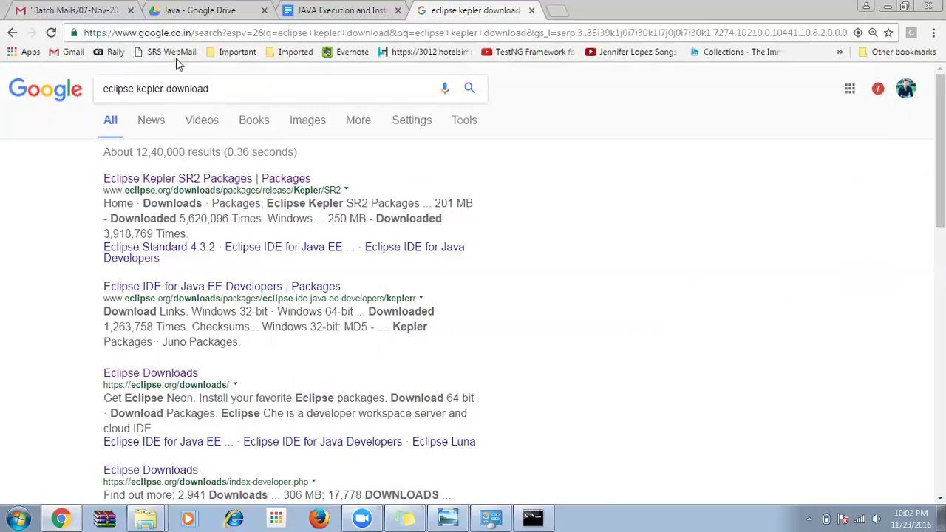
{"action": "left_click", "coordinate": [146, 89]}
{"action": "double_click", "coordinate": [148, 89]}
{"action": "left_click", "coordinate": [163, 90]}
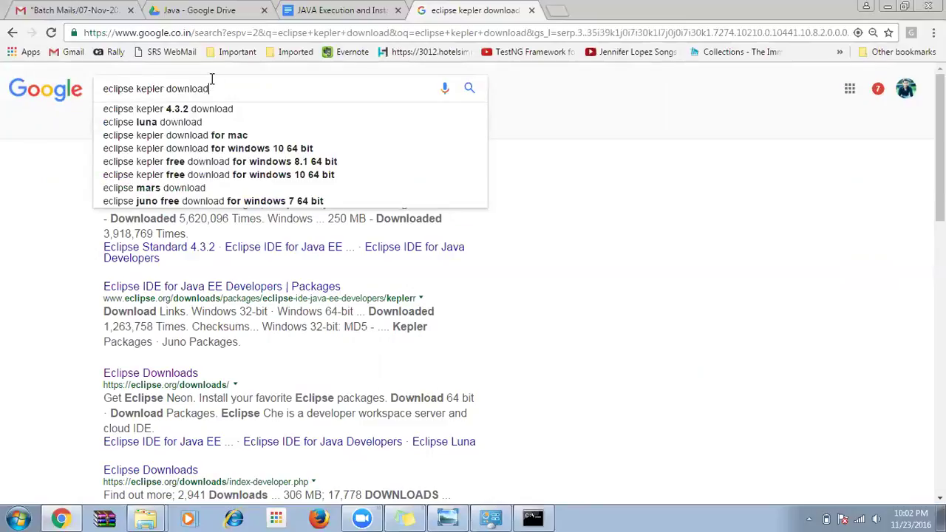
{"action": "left_click", "coordinate": [90, 201]}
Step: Open the Eclipse Kepler SR2 Packages and Eclipse IDE for Java EE Developers results in new tabs, and show the Kepler SR2 tab
{"action": "left_click", "coordinate": [186, 178]}
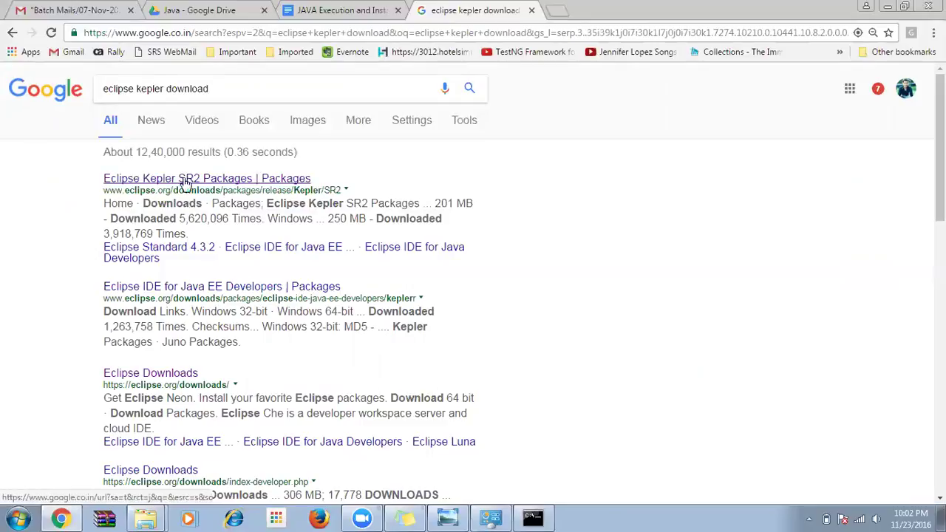
{"action": "left_click", "coordinate": [186, 289], "text": "ctrl"}
{"action": "left_click", "coordinate": [599, 9]}
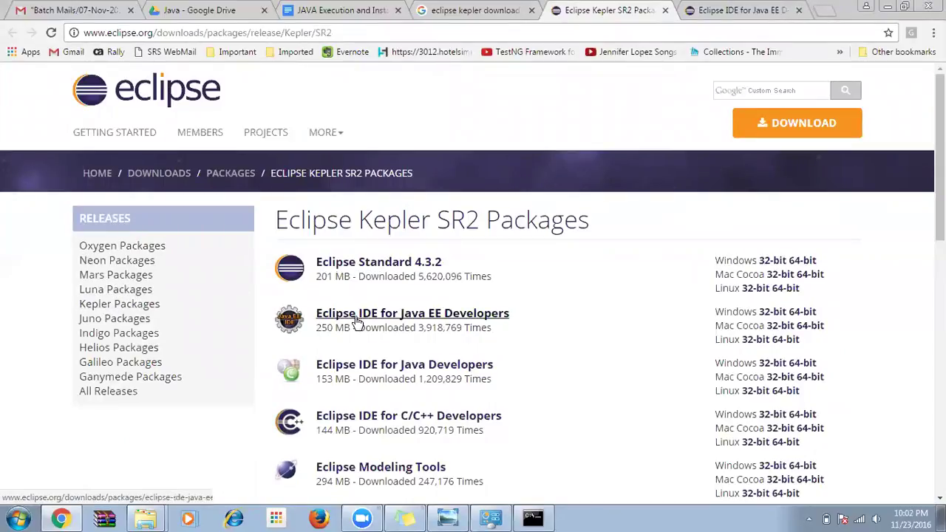
Step: Open the Eclipse IDE for Java EE Developers package, review its contents, and go to its Windows 64-bit download page
{"action": "left_click", "coordinate": [434, 320]}
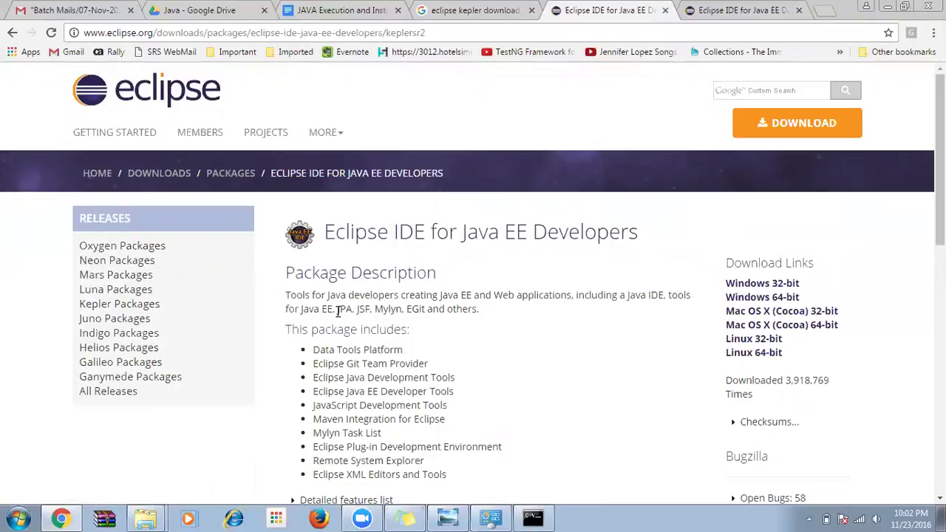
{"action": "scroll", "coordinate": [433, 276], "scroll_direction": "down", "scroll_amount": 1}
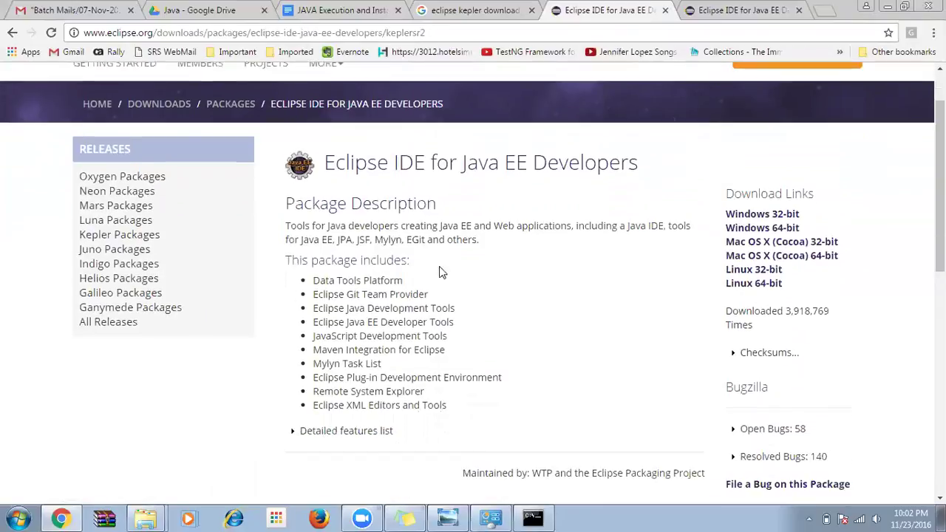
{"action": "scroll", "coordinate": [487, 278], "scroll_direction": "down", "scroll_amount": 6}
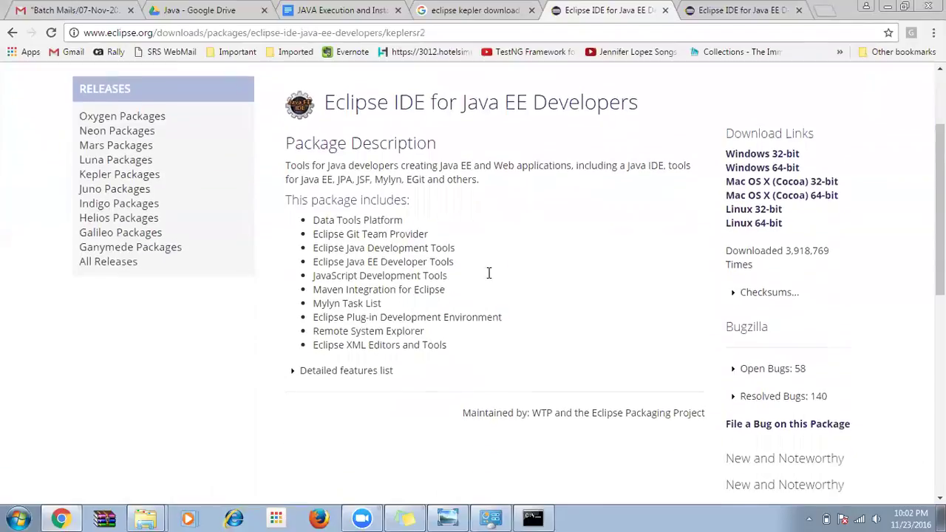
{"action": "scroll", "coordinate": [488, 278], "scroll_direction": "up", "scroll_amount": 8}
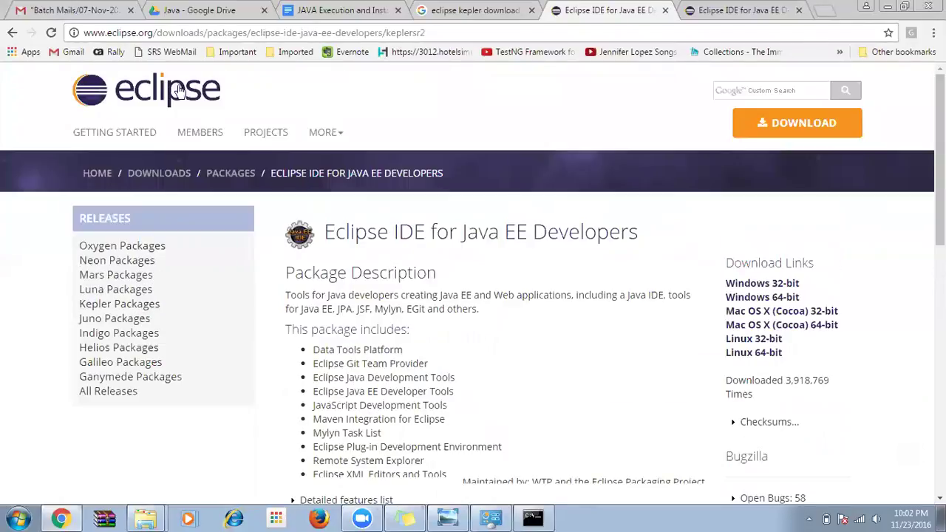
{"action": "scroll", "coordinate": [467, 290], "scroll_direction": "down", "scroll_amount": 2}
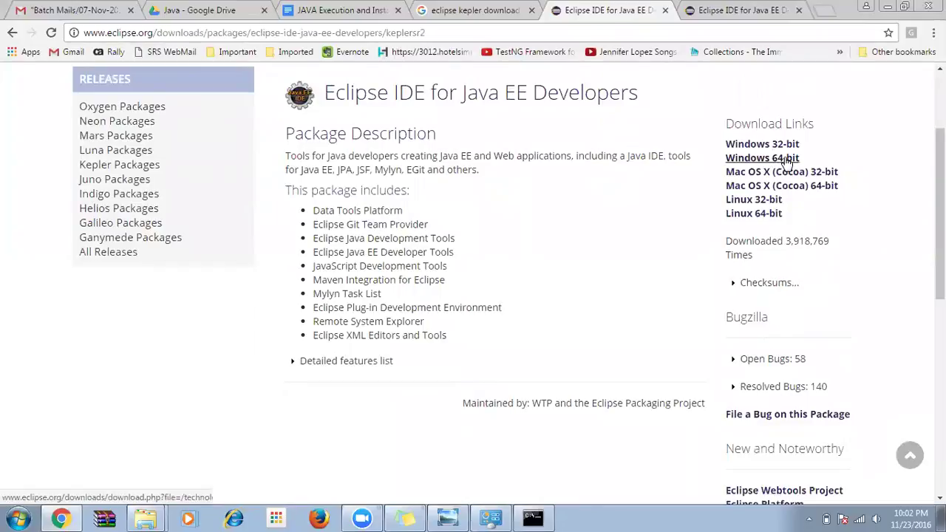
{"action": "left_click", "coordinate": [745, 164]}
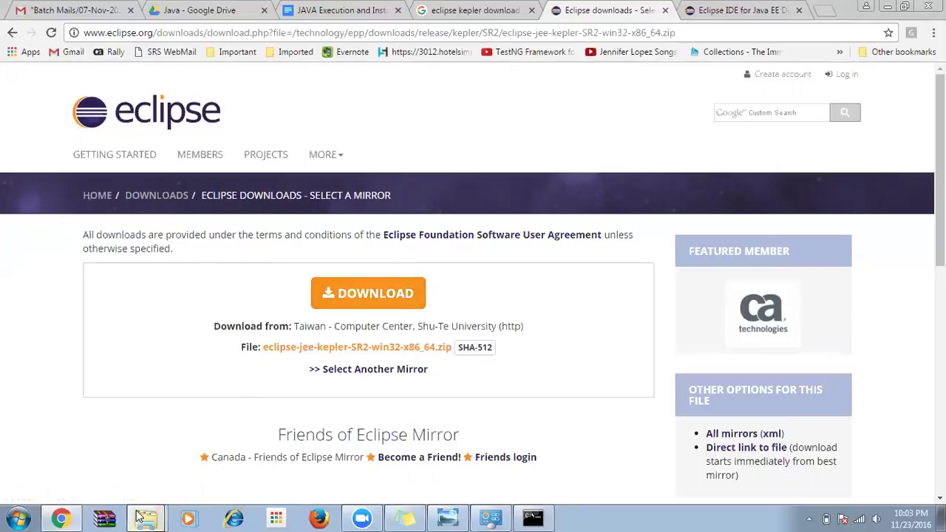
Step: Switch to Windows Explorer and browse the C: drive to the Java folder inside Program Files
{"action": "mouse_move", "coordinate": [147, 517]}
{"action": "left_click", "coordinate": [152, 489]}
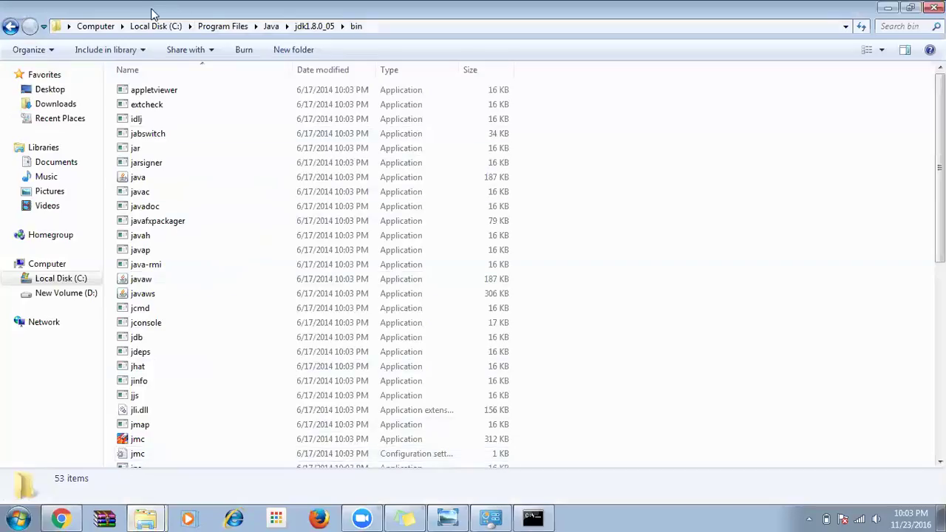
{"action": "left_click", "coordinate": [142, 29]}
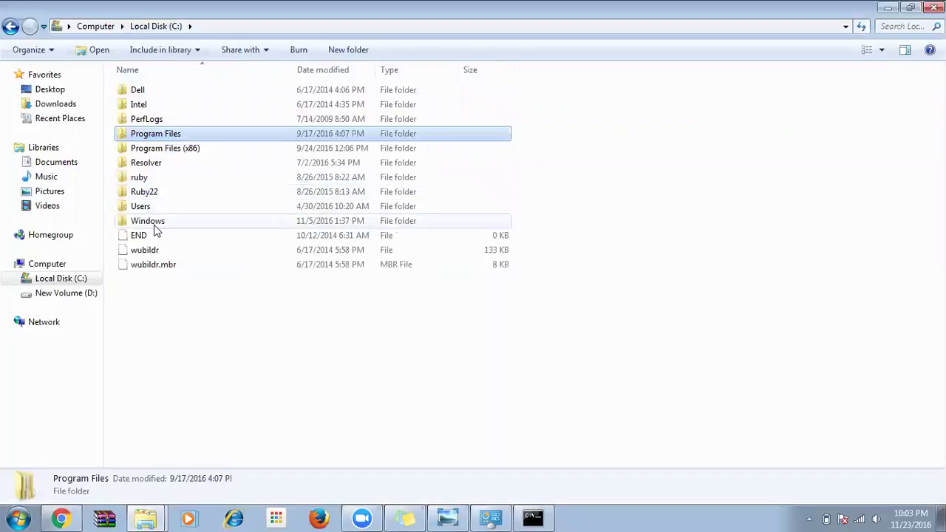
{"action": "double_click", "coordinate": [172, 137]}
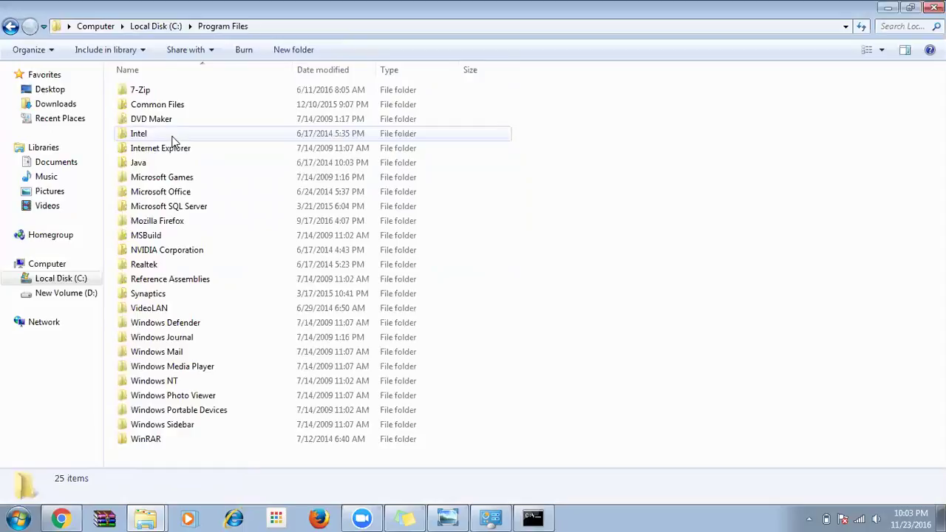
{"action": "double_click", "coordinate": [147, 165]}
{"action": "key", "text": "alt+Tab"}
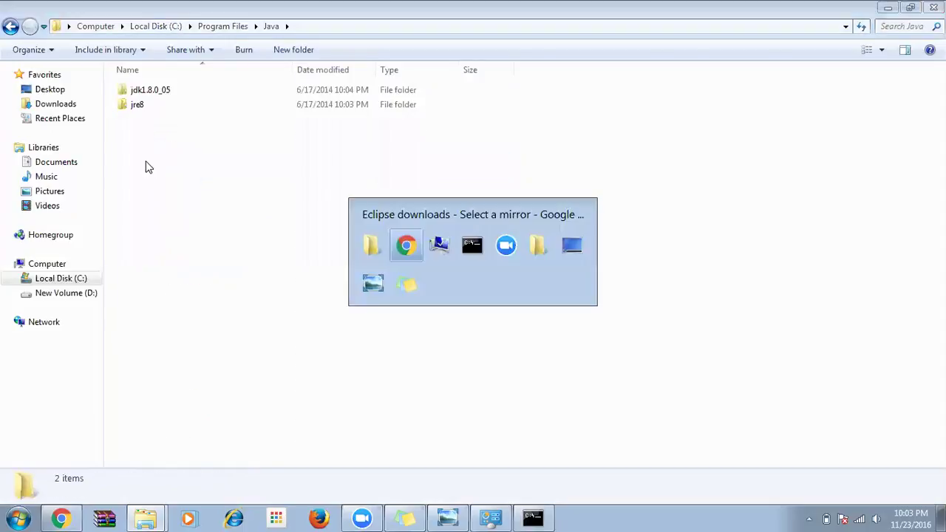
{"action": "key", "text": "alt+Tab"}
Step: Browse to New Volume (D:) and show the extraction options for the eclipse ZIP archive
{"action": "left_click", "coordinate": [156, 26]}
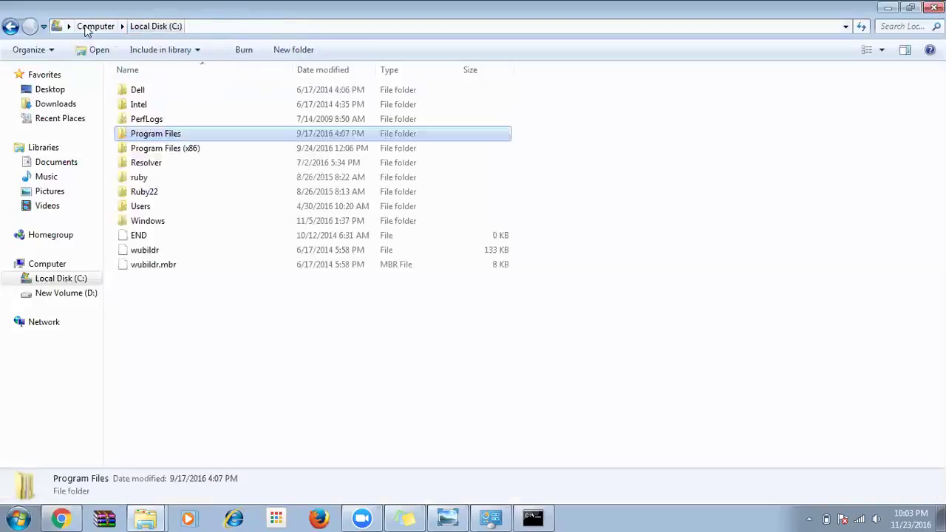
{"action": "left_click", "coordinate": [96, 26]}
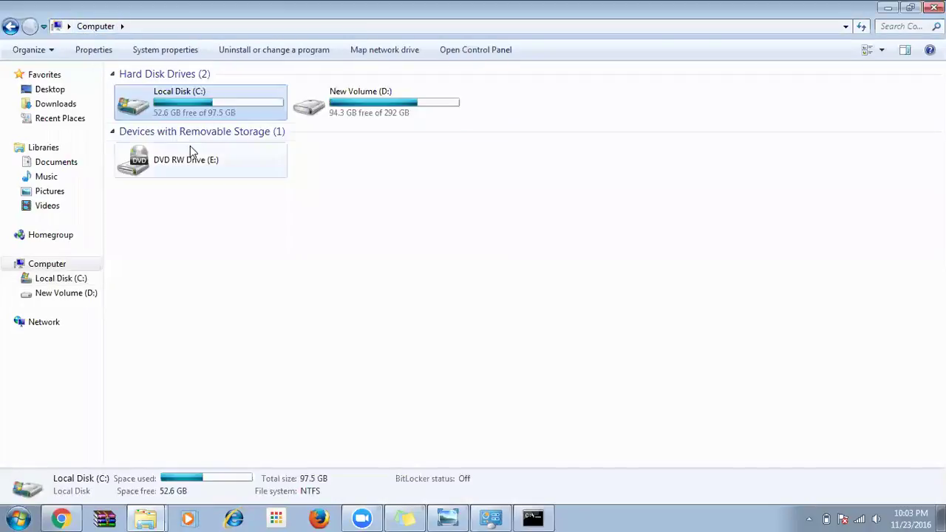
{"action": "double_click", "coordinate": [370, 102]}
{"action": "left_click", "coordinate": [152, 299]}
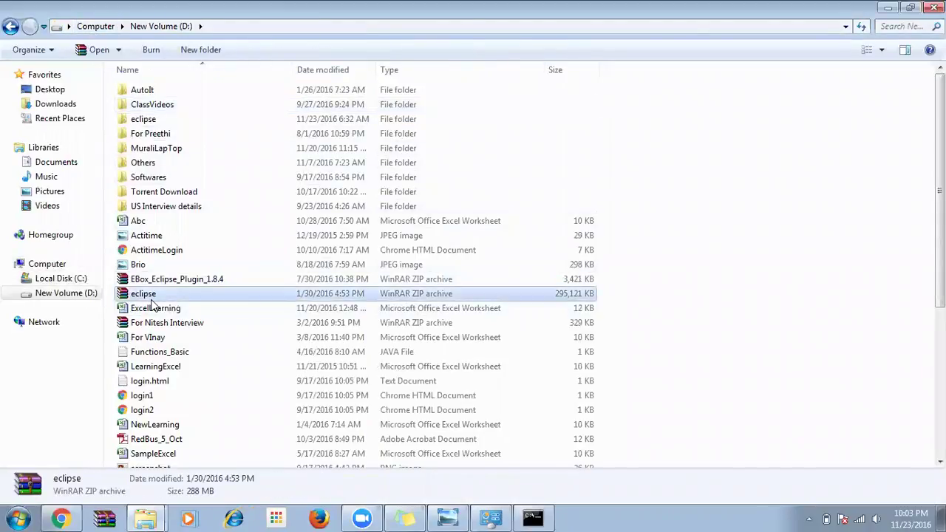
{"action": "right_click", "coordinate": [135, 299]}
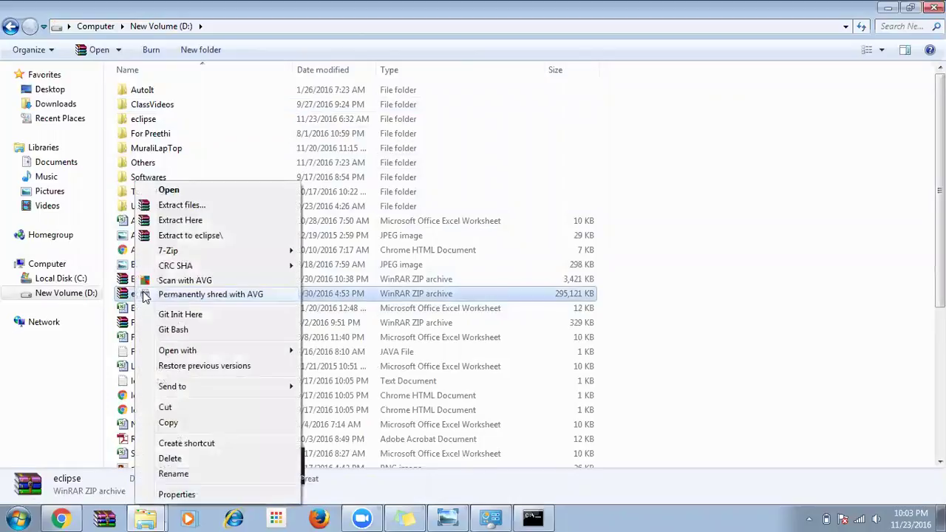
Step: Open the extracted eclipse folder on New Volume (D:) and launch the eclipse application
{"action": "left_click", "coordinate": [144, 123]}
{"action": "double_click", "coordinate": [144, 123]}
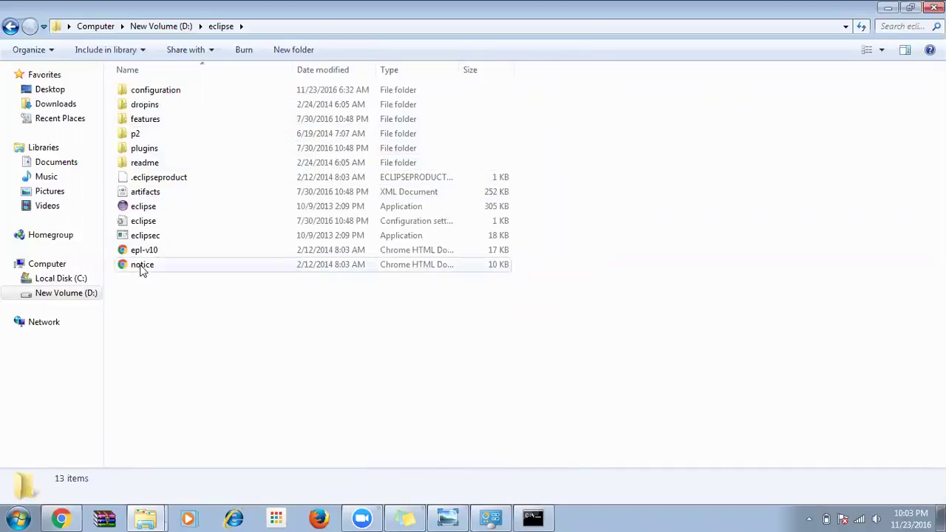
{"action": "double_click", "coordinate": [152, 208]}
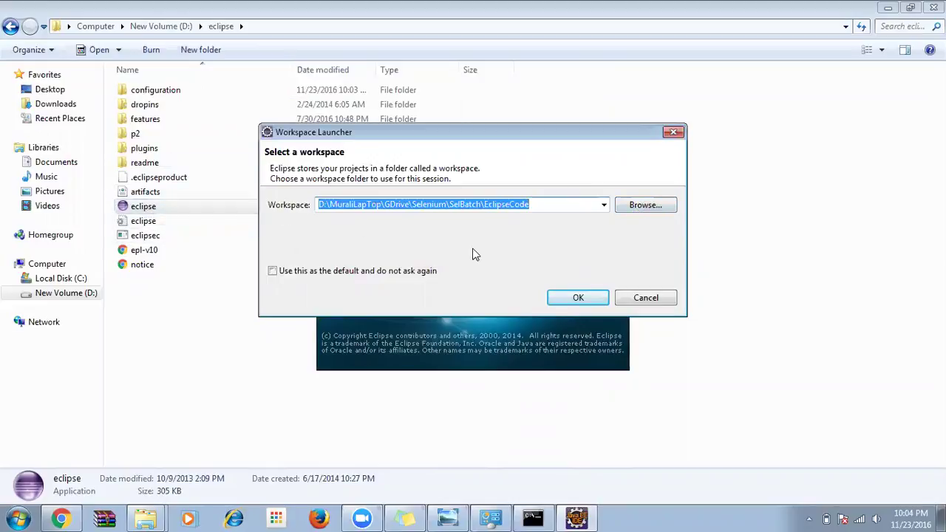
Step: View the workspace folder browser, close it without choosing another folder, and start Eclipse with the proposed EclipseCode workspace
{"action": "left_click", "coordinate": [632, 207]}
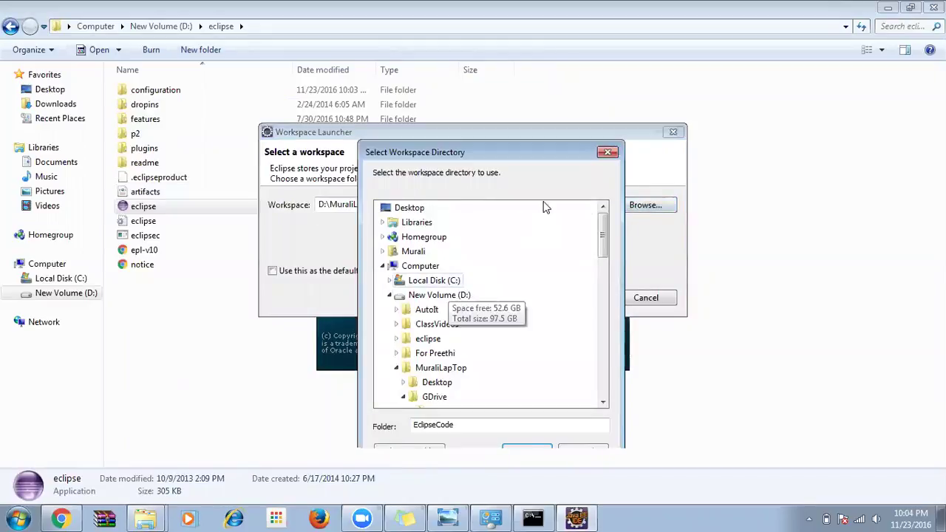
{"action": "left_click", "coordinate": [609, 153]}
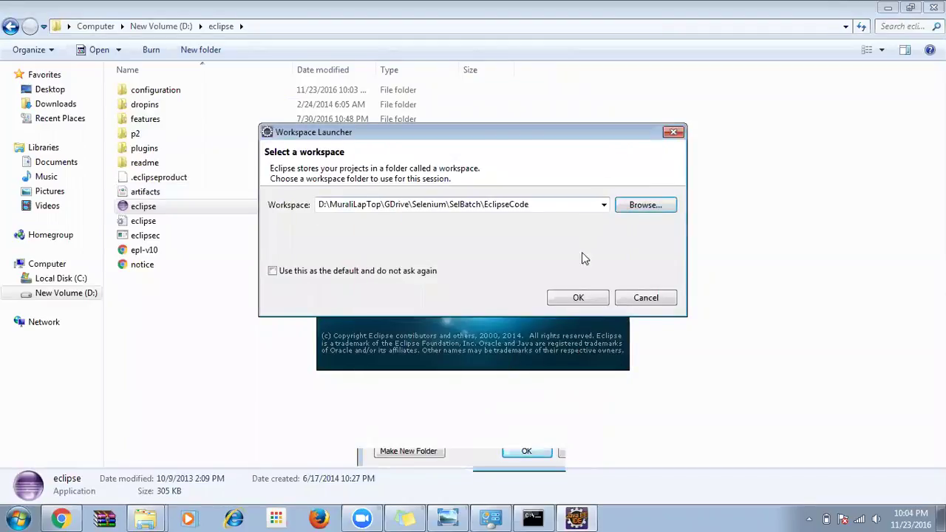
{"action": "left_click", "coordinate": [578, 298]}
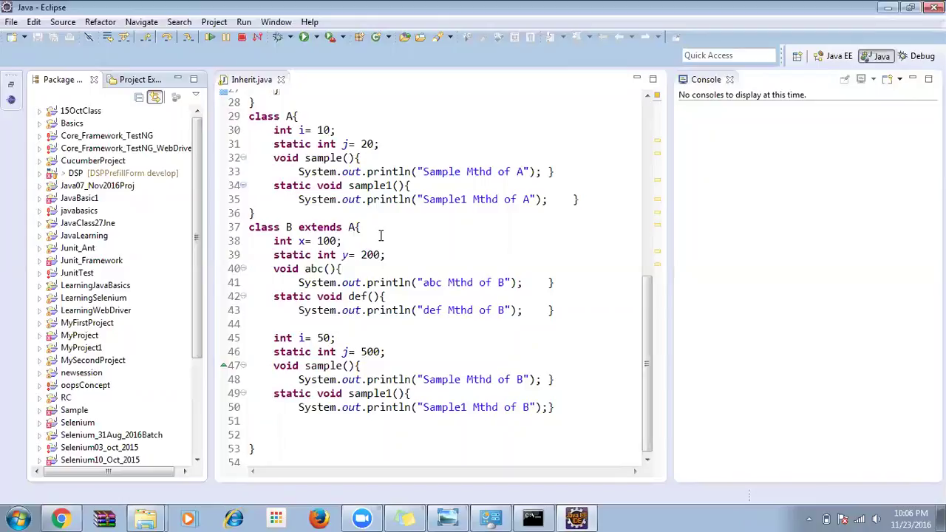
Step: Point out the class A declaration, its variables i and j, and its sample and sample1 methods in Inherit.java
{"action": "left_click", "coordinate": [273, 130]}
{"action": "left_click", "coordinate": [287, 157]}
{"action": "left_click", "coordinate": [293, 143]}
{"action": "double_click", "coordinate": [293, 144]}
{"action": "left_click", "coordinate": [281, 116]}
{"action": "double_click", "coordinate": [286, 116]}
{"action": "left_click", "coordinate": [313, 185]}
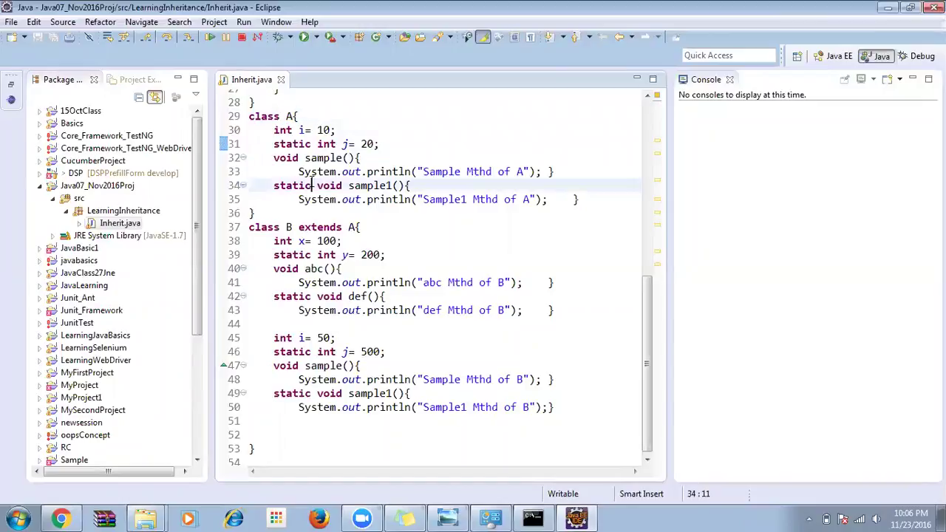